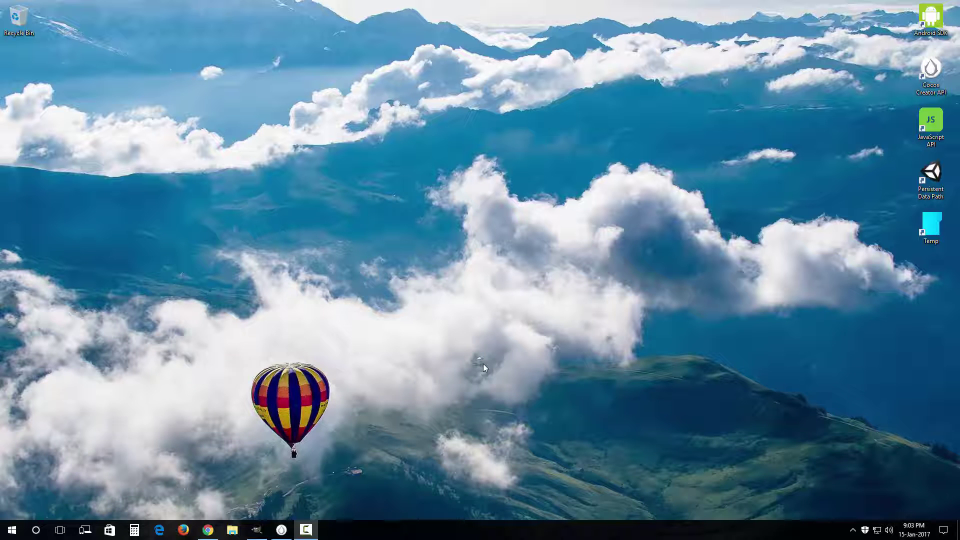
# Export the red-to-white gradient rounded rectangle from GIMP as rounded-rect.png
pyautogui.click(257, 529)
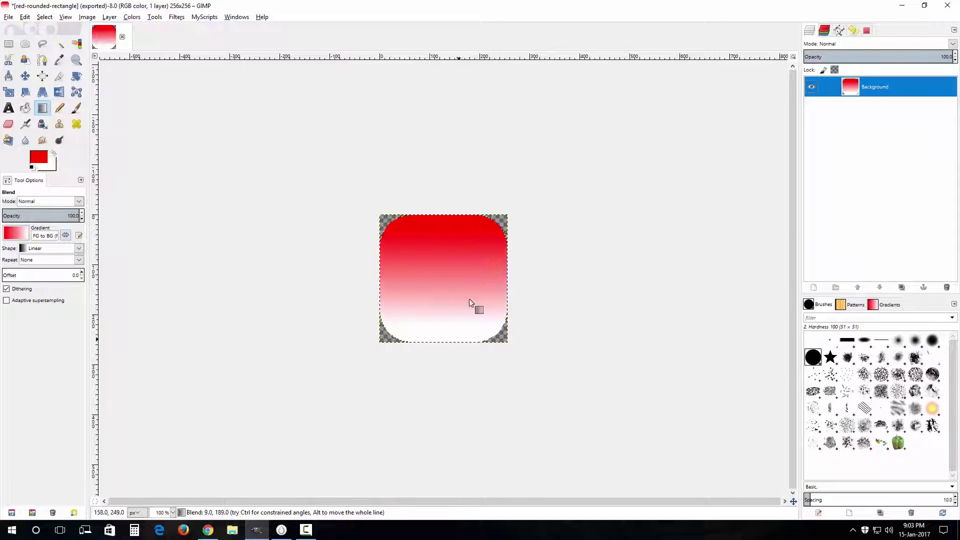
pyautogui.click(8, 16)
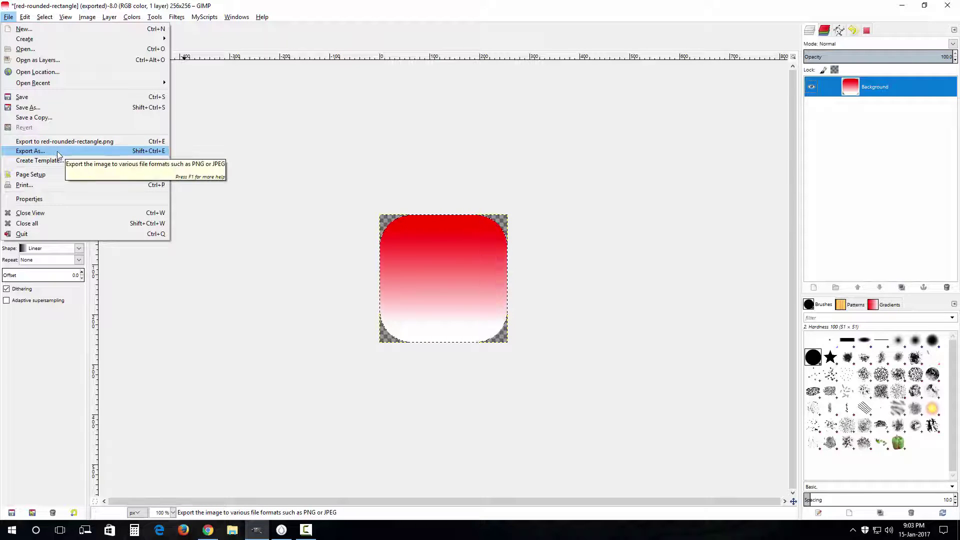
pyautogui.click(30, 151)
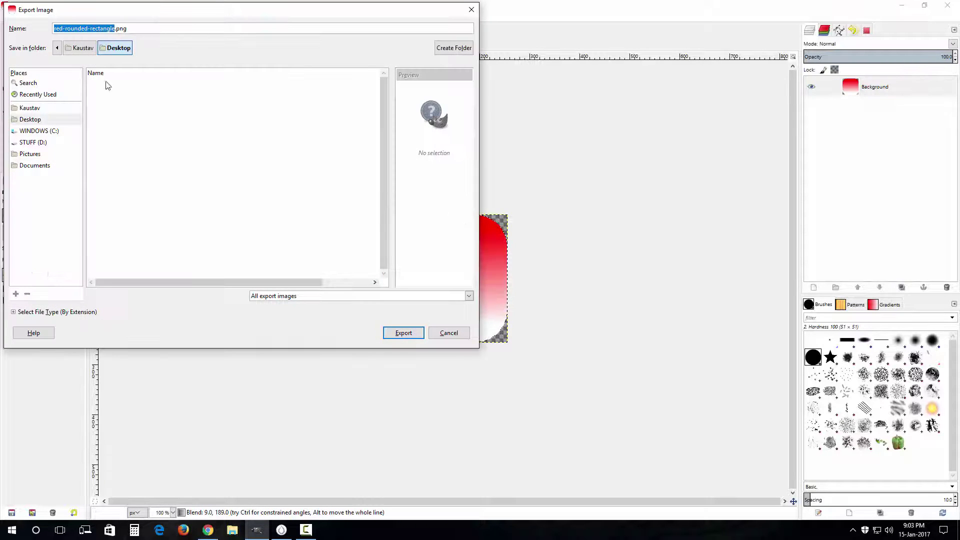
pyautogui.click(115, 29)
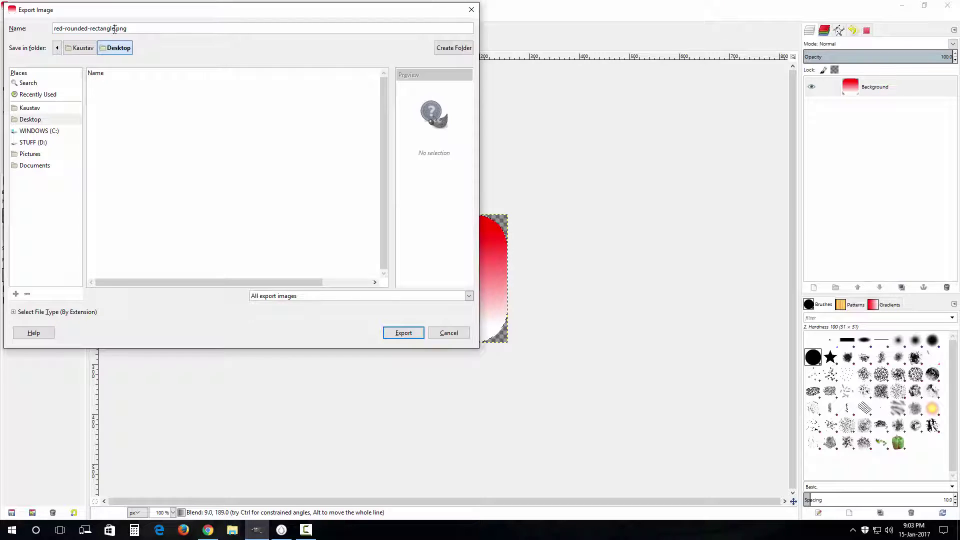
pyautogui.moveTo(115, 29); pyautogui.dragTo(44, 25)
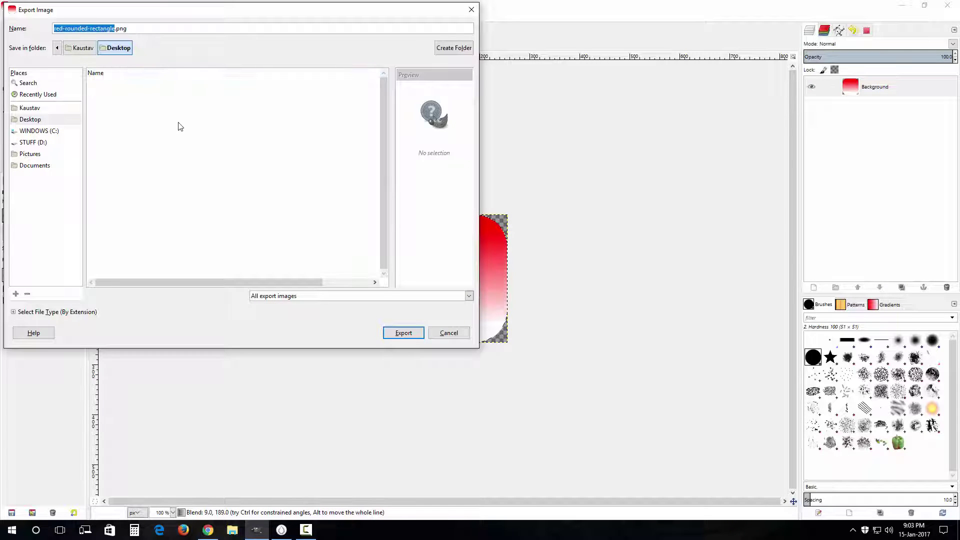
pyautogui.write('rounded')
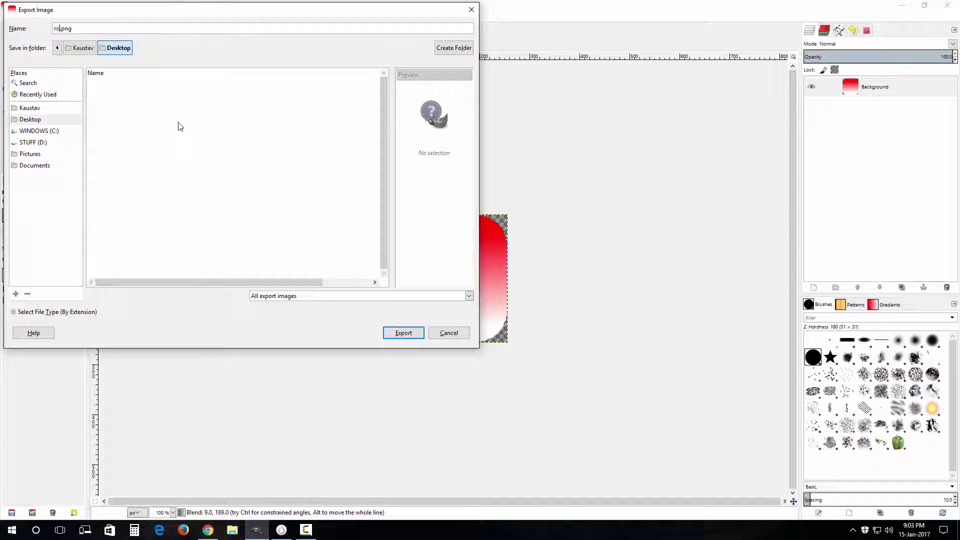
pyautogui.write('-rect')
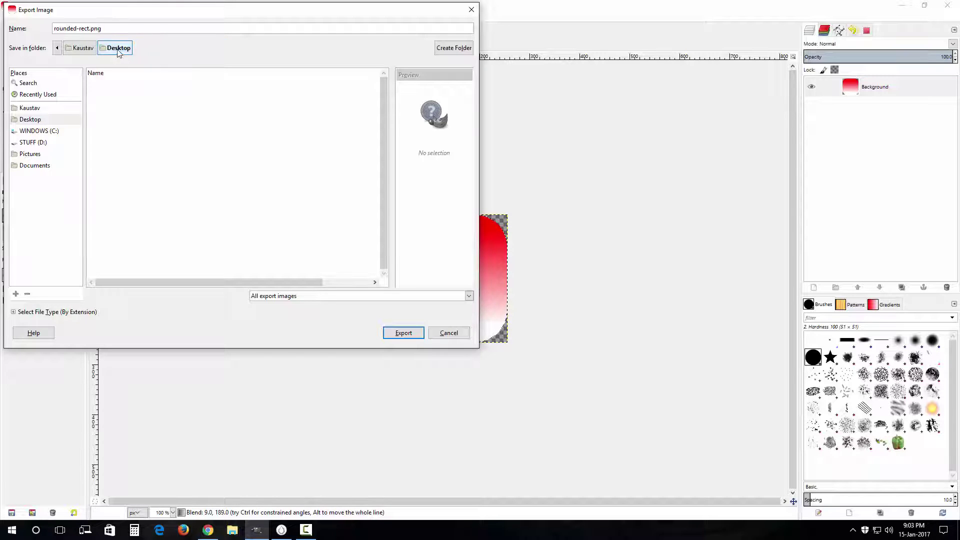
pyautogui.click(399, 333)
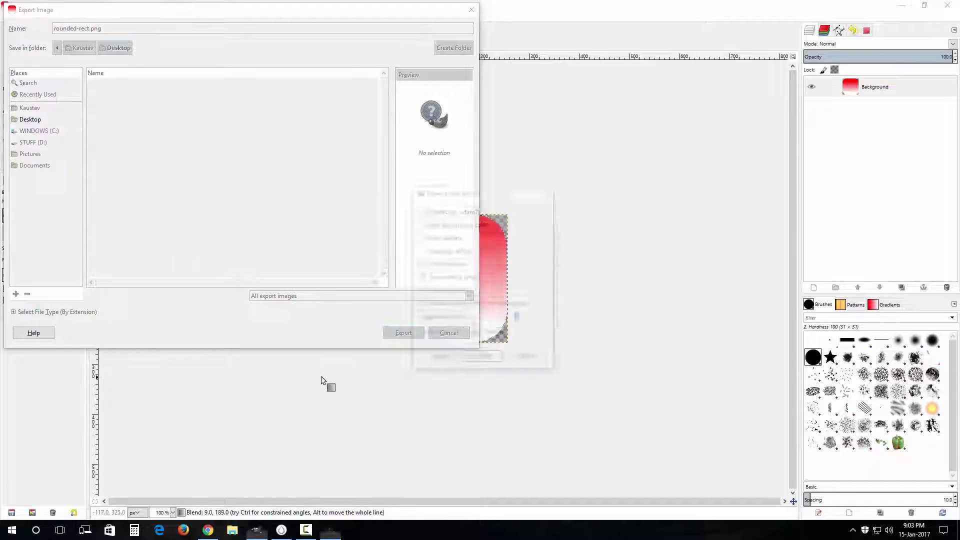
pyautogui.click(484, 359)
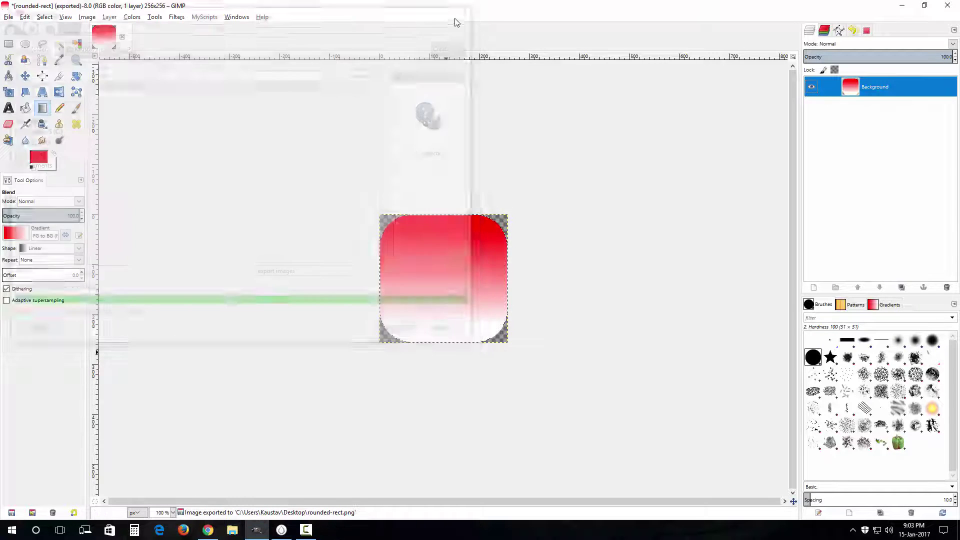
# Preview rounded-rect.png on the desktop to verify the exported rounded square
pyautogui.click(902, 6)
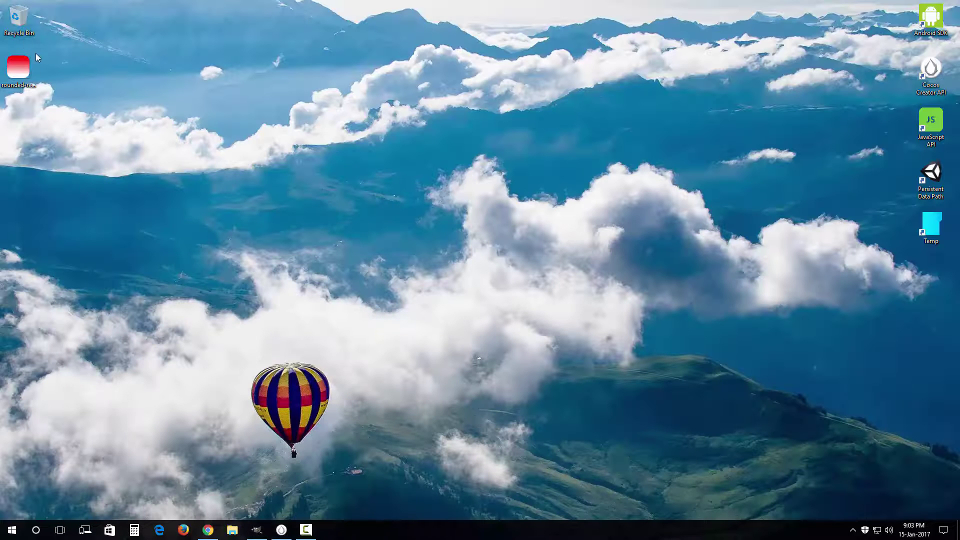
pyautogui.click(21, 75)
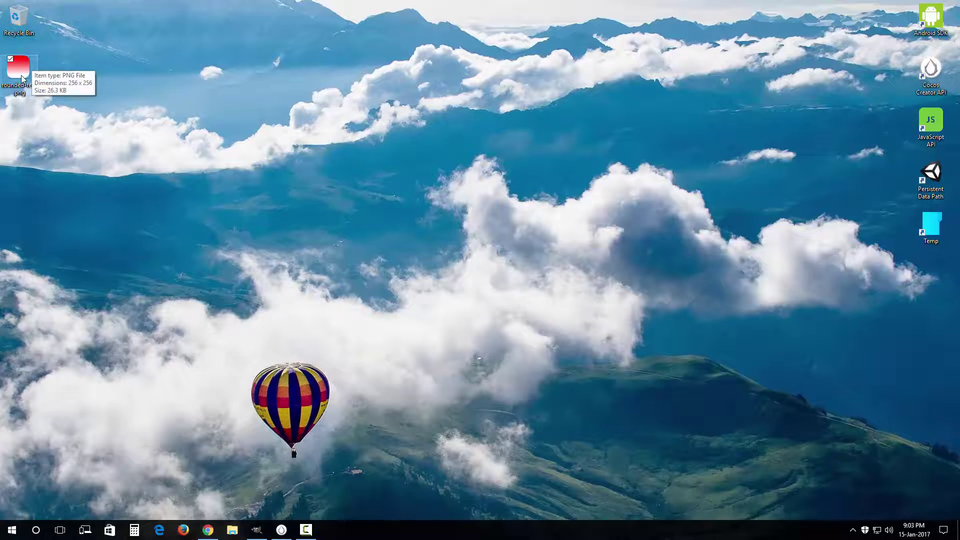
pyautogui.doubleClick(21, 75)
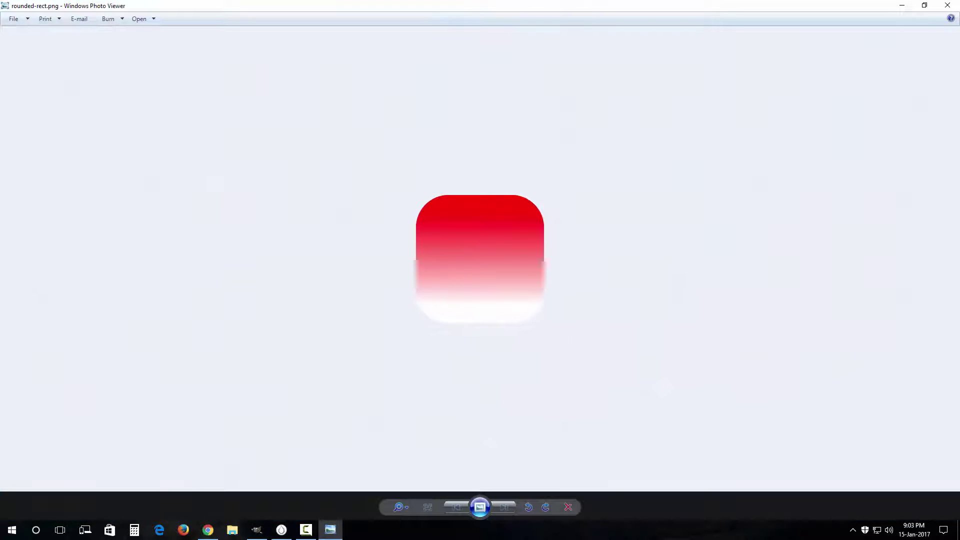
pyautogui.click(948, 5)
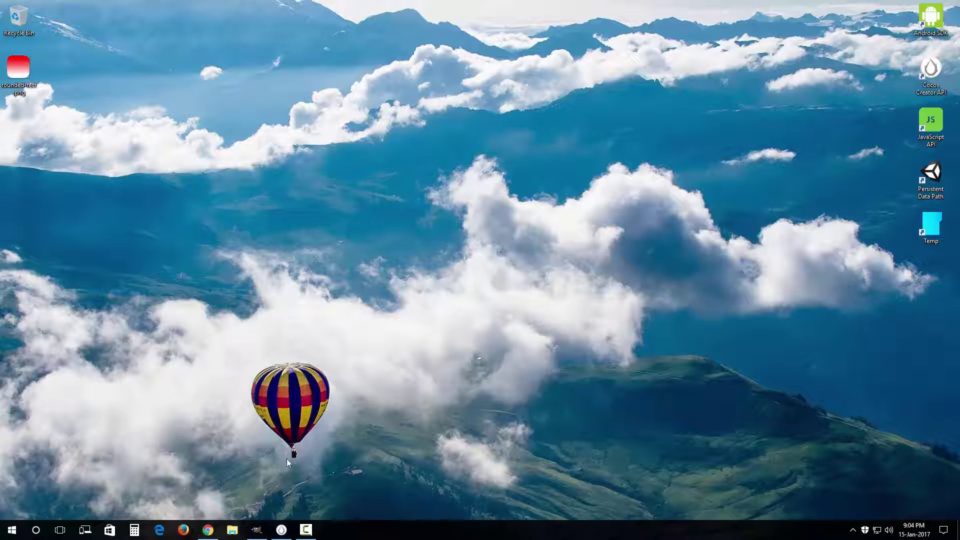
# Open the Demo project from the Cocos Creator Dashboard's recent projects
pyautogui.click(282, 530)
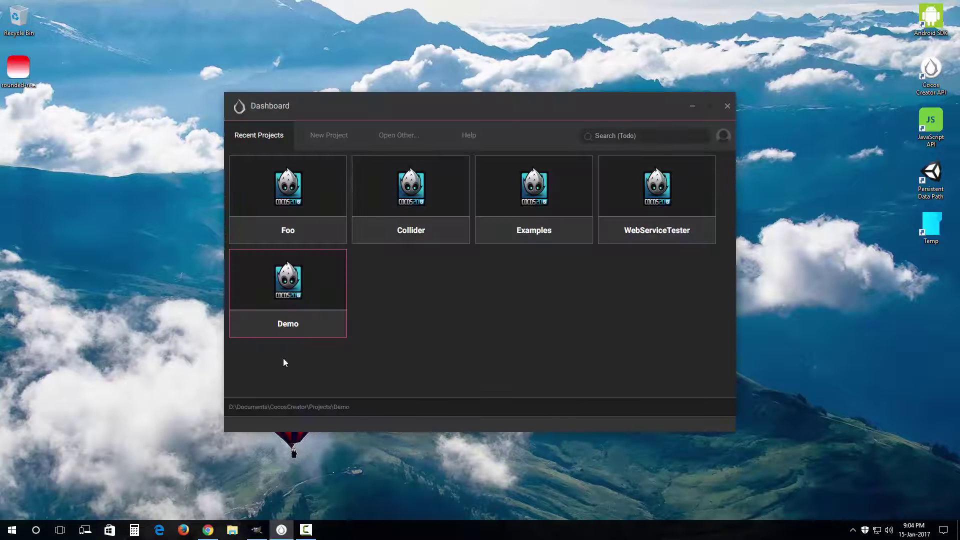
pyautogui.click(282, 273)
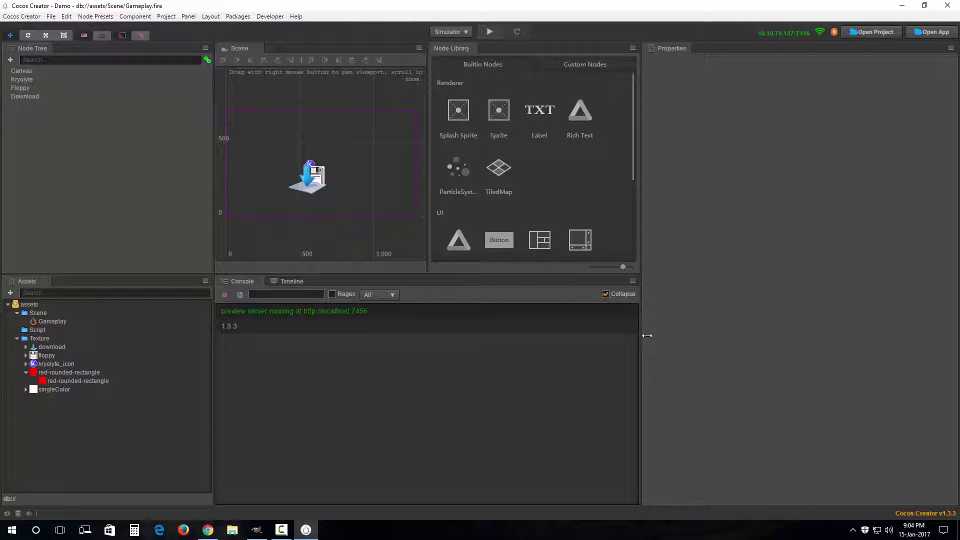
# Import rounded-rect.png from the desktop into the Assets Texture folder
pyautogui.moveTo(210, 250); pyautogui.dragTo(101, 250)
pyautogui.press('super+d')
pyautogui.moveTo(20, 93); pyautogui.dragTo(61, 334)
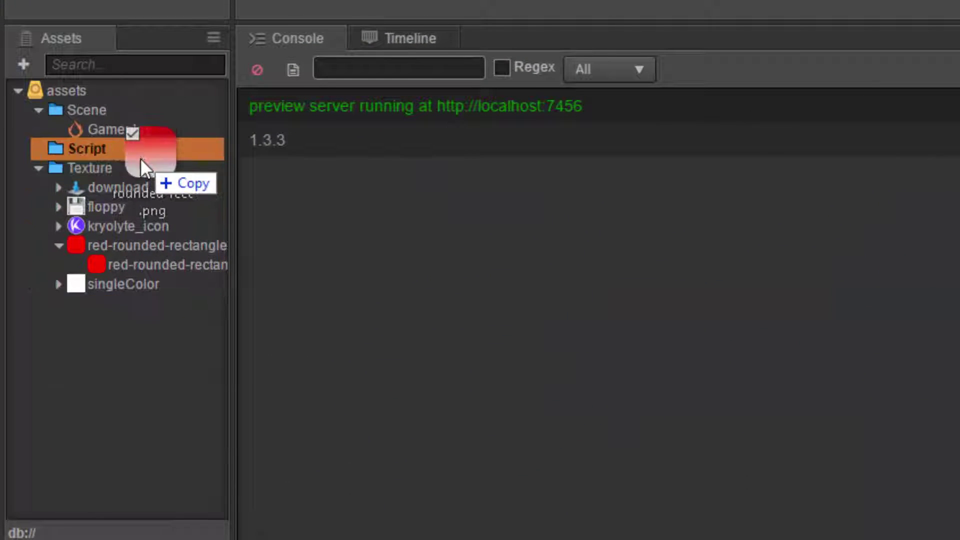
pyautogui.moveTo(140, 157); pyautogui.dragTo(130, 164)
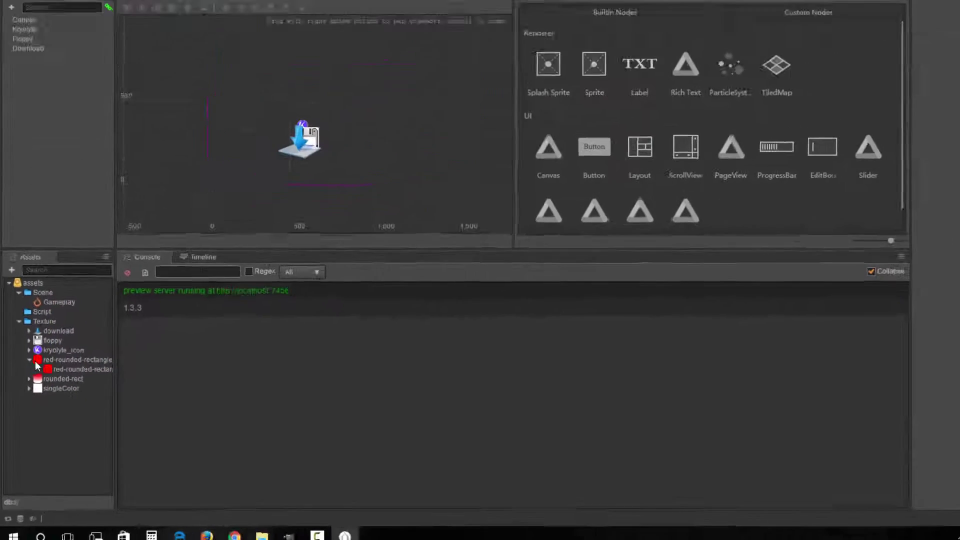
# Expand rounded-rect and inspect its sprite frame, whose four borders are all 0
pyautogui.click(26, 373)
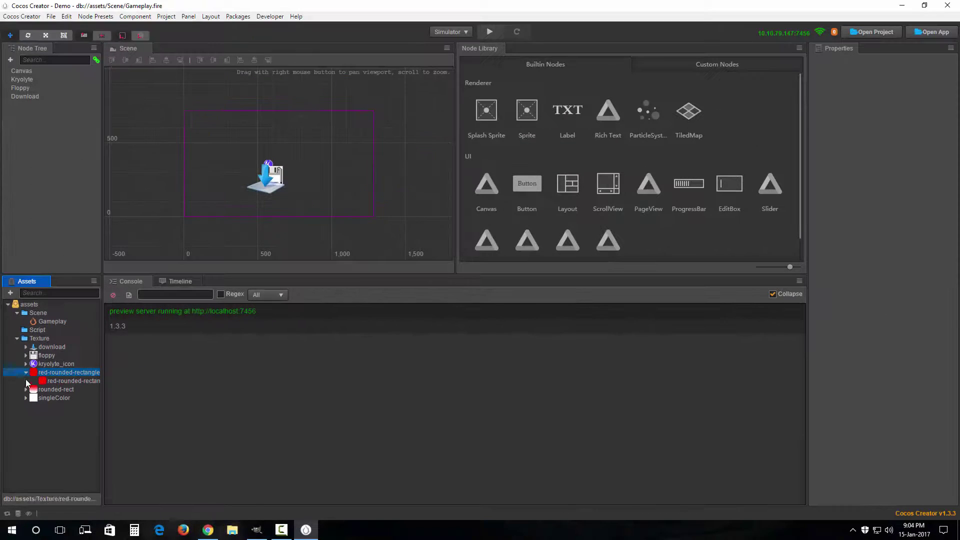
pyautogui.click(26, 373)
pyautogui.click(31, 381)
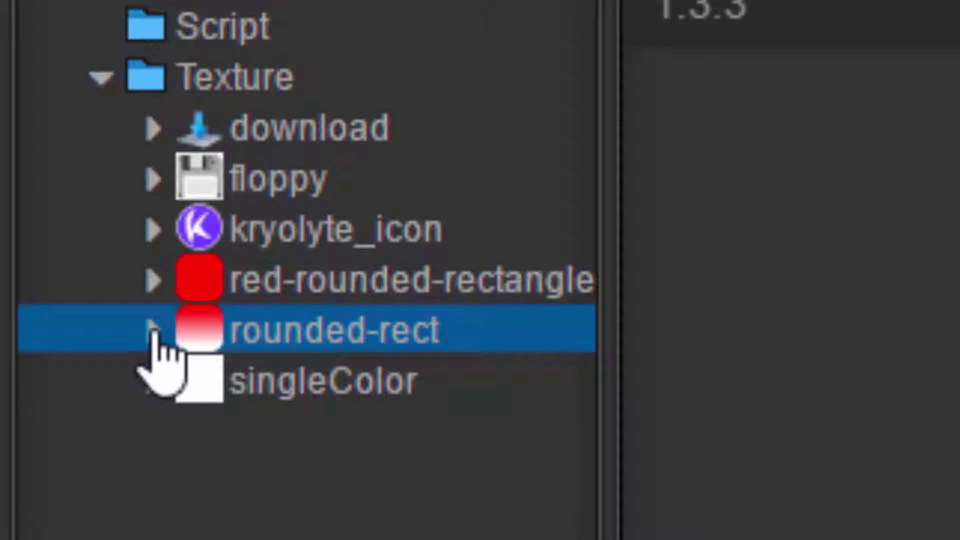
pyautogui.click(153, 330)
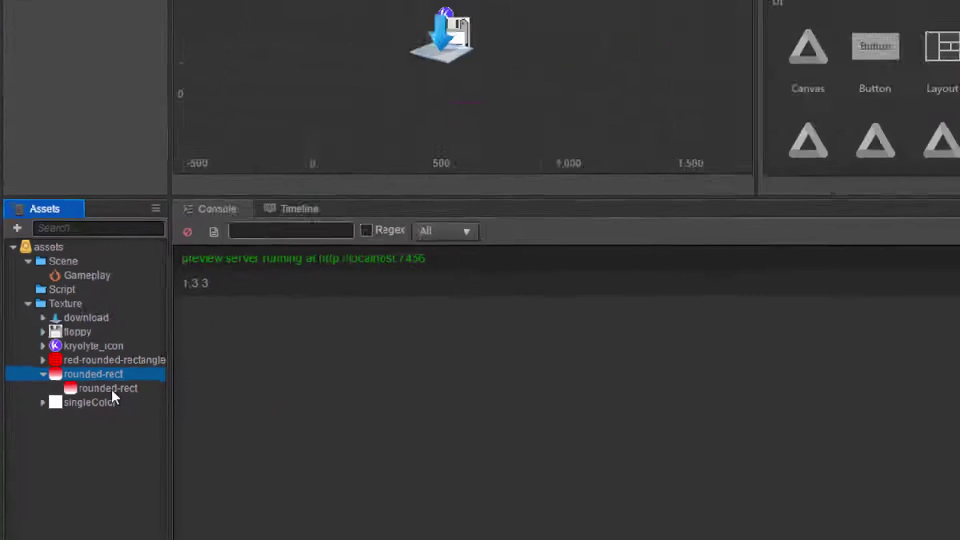
pyautogui.click(110, 389)
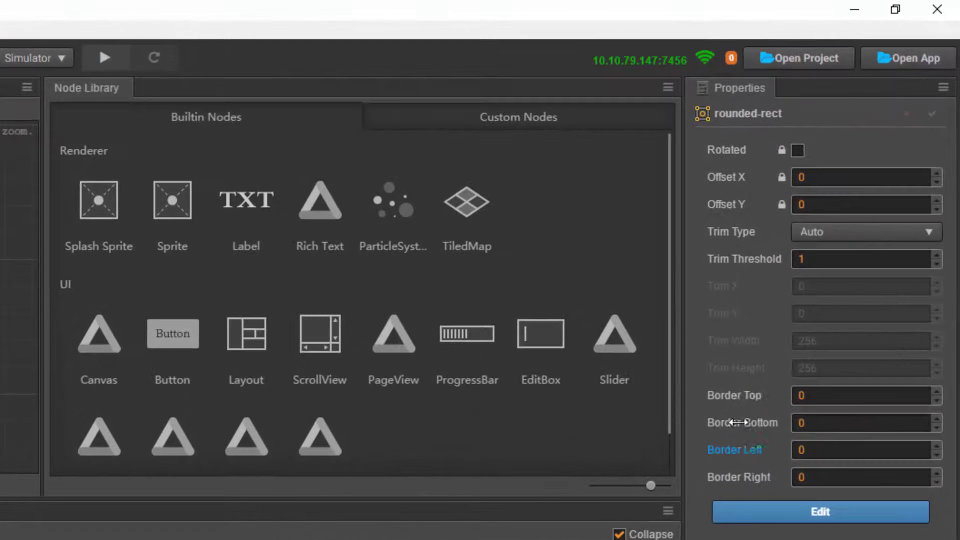
pyautogui.click(871, 218)
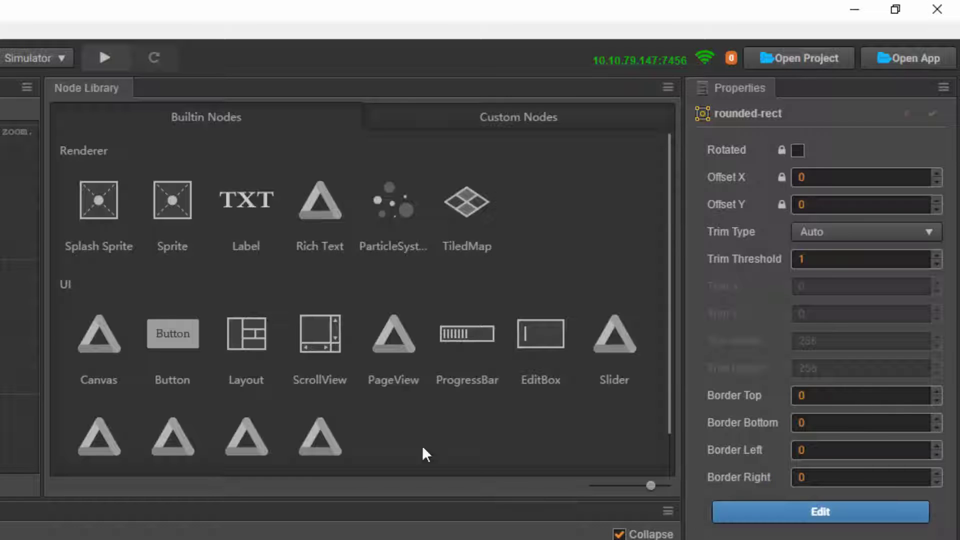
pyautogui.moveTo(66, 312); pyautogui.dragTo(500, 313)
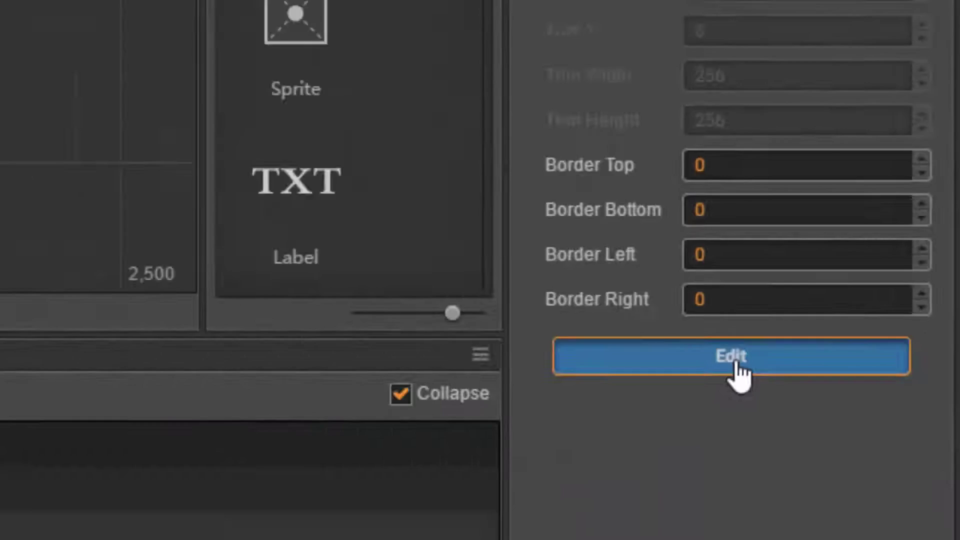
# In the Sprite Editor, drag the top, bottom, left and right slice borders to 65 and apply
pyautogui.click(591, 478)
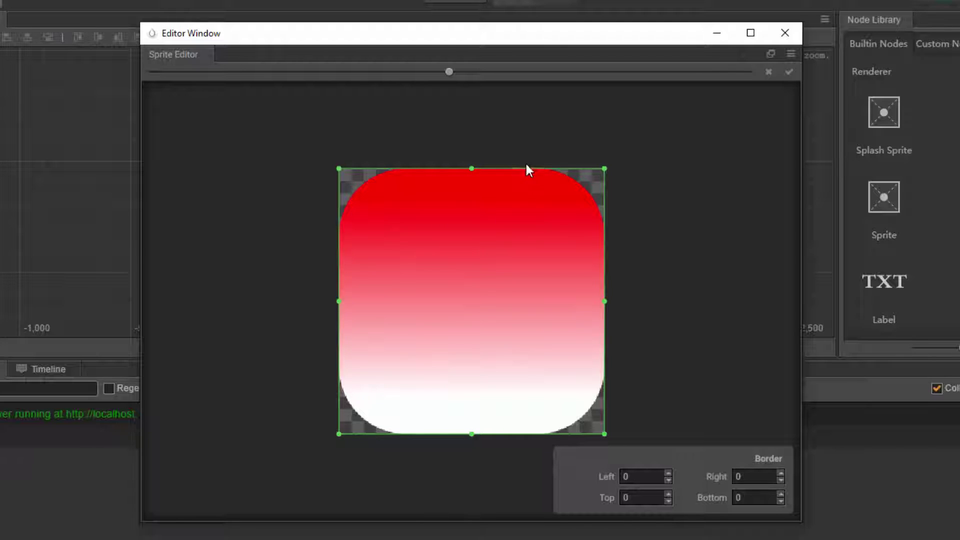
pyautogui.moveTo(531, 168); pyautogui.dragTo(542, 238)
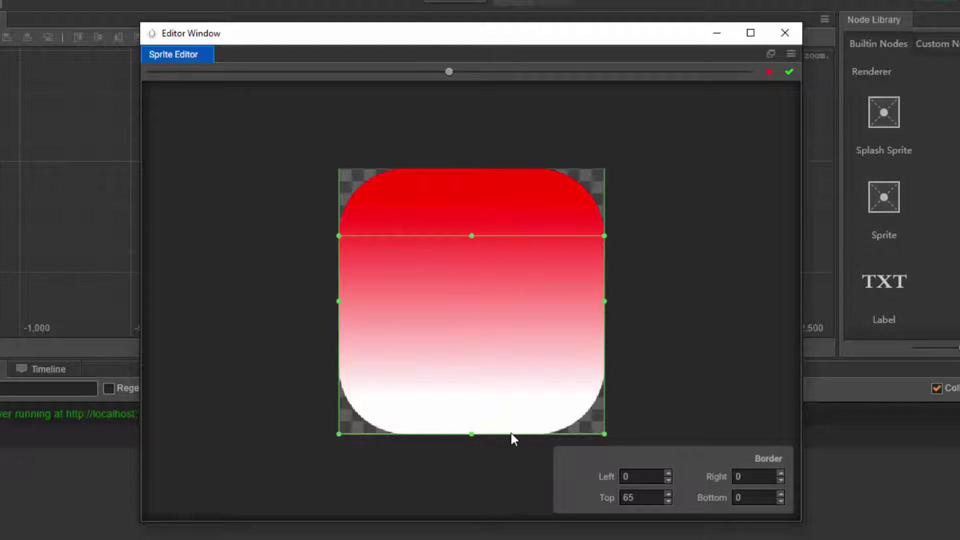
pyautogui.moveTo(511, 433); pyautogui.dragTo(509, 366)
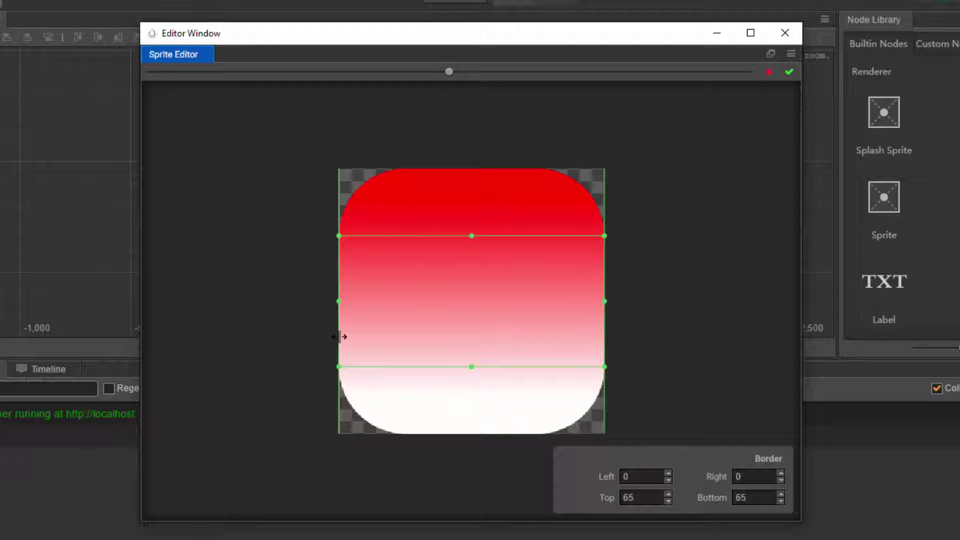
pyautogui.moveTo(339, 338); pyautogui.dragTo(407, 335)
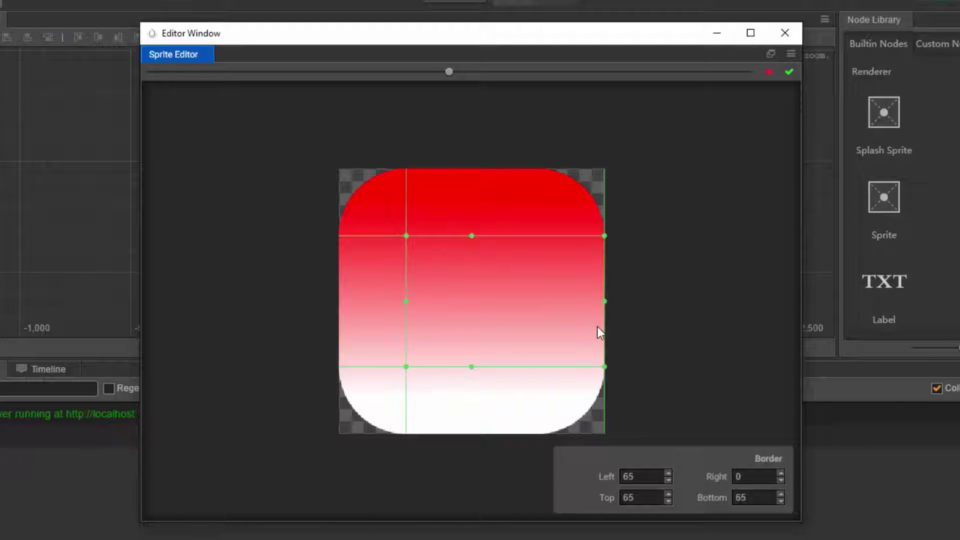
pyautogui.moveTo(603, 328); pyautogui.dragTo(537, 310)
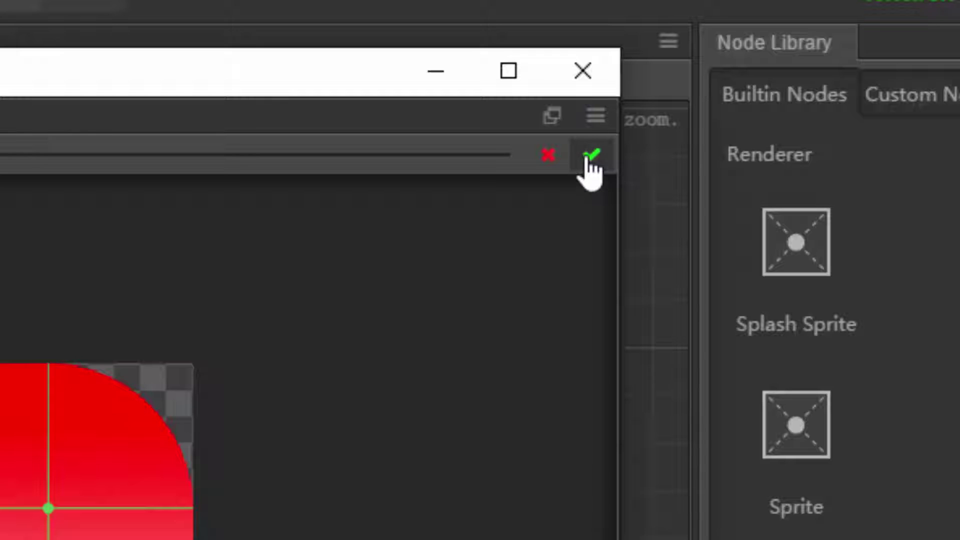
pyautogui.click(591, 157)
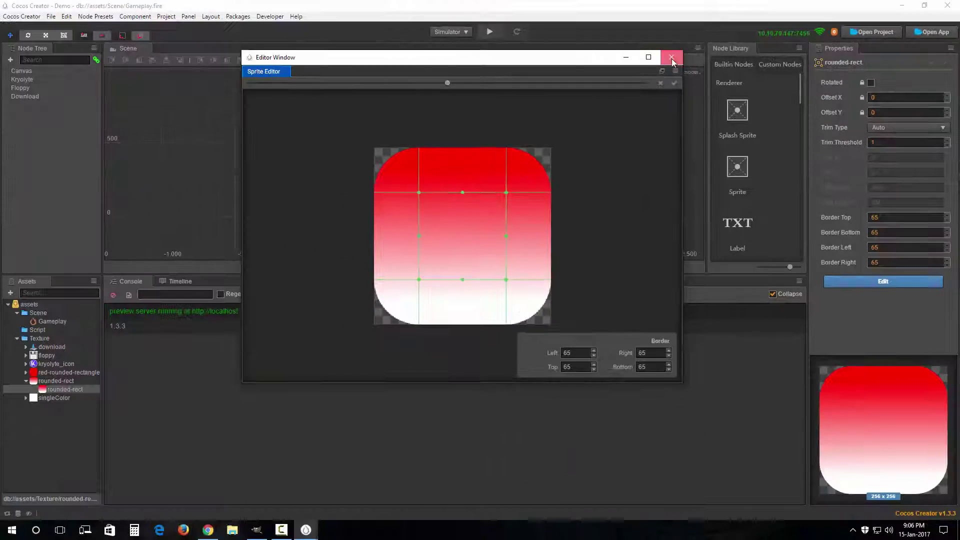
# Delete the Kryolyte, Floppy and Download nodes and drop a 256×256 rounded-rect sprite into the scene
pyautogui.click(672, 60)
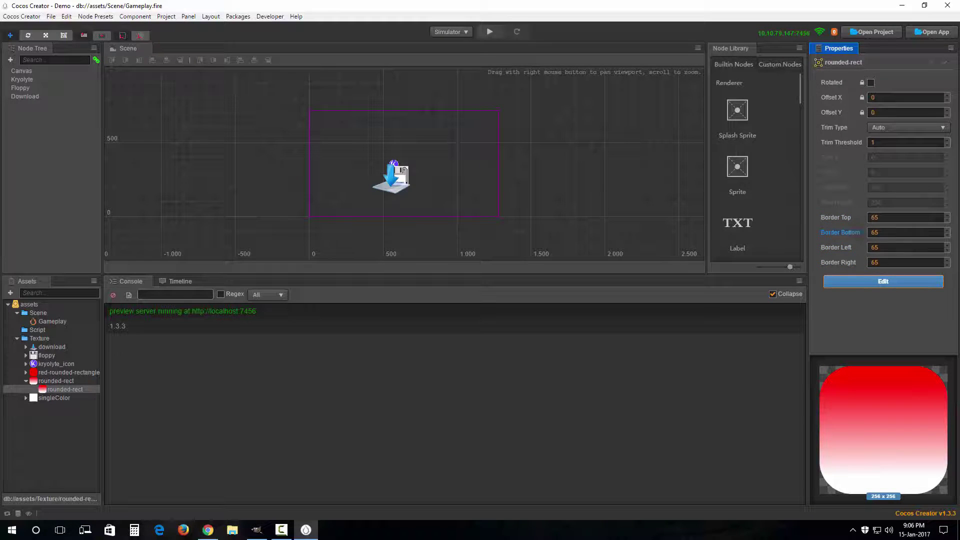
pyautogui.moveTo(456, 274); pyautogui.dragTo(461, 449)
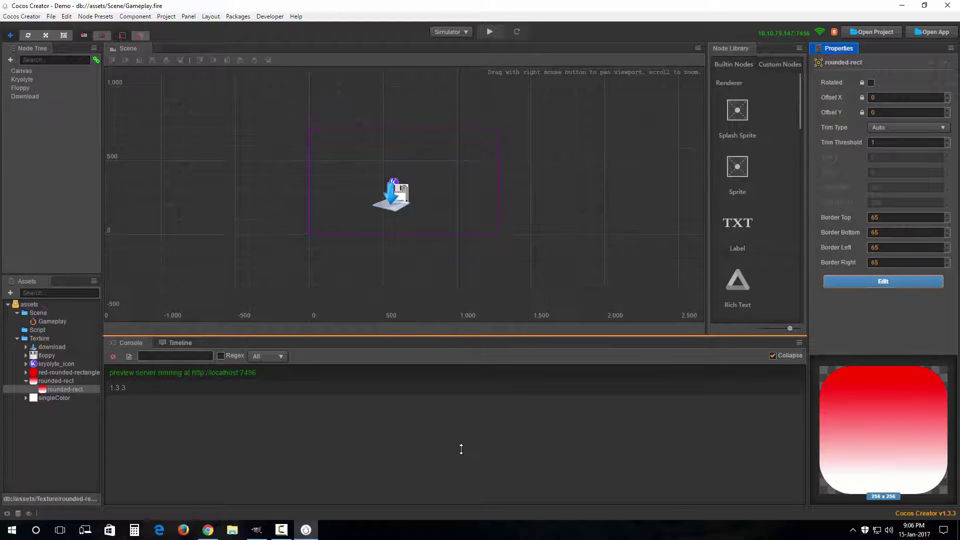
pyautogui.scroll(3, 412, 194)
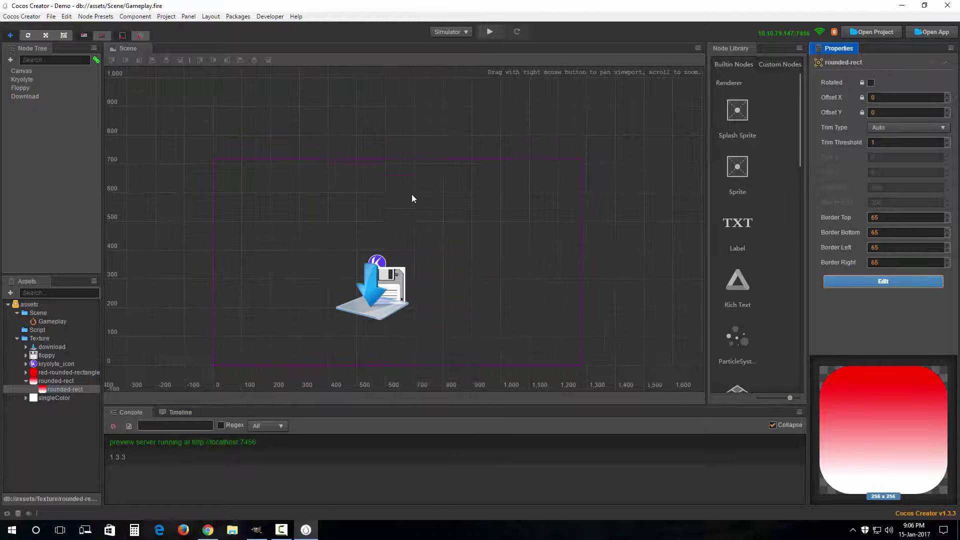
pyautogui.moveTo(435, 204); pyautogui.dragTo(454, 175, button='right')
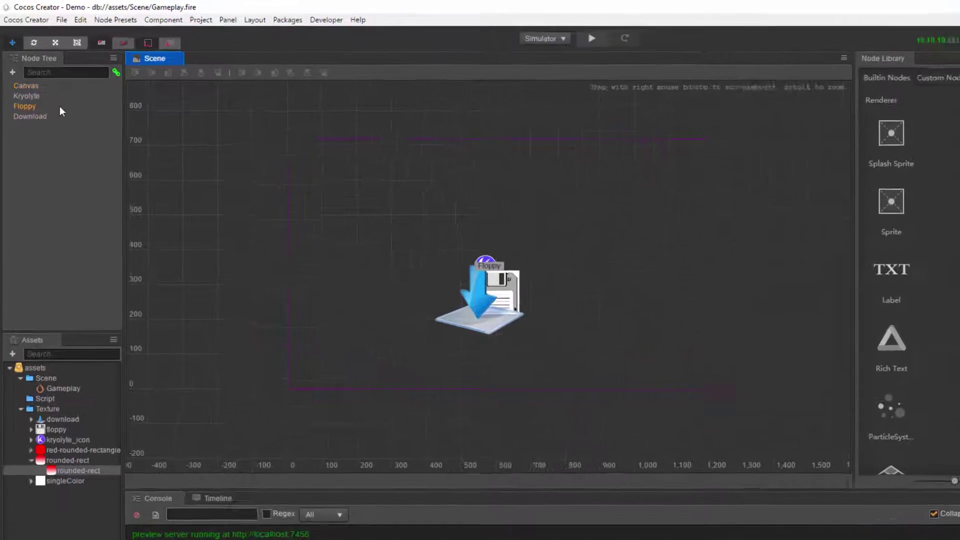
pyautogui.click(54, 132)
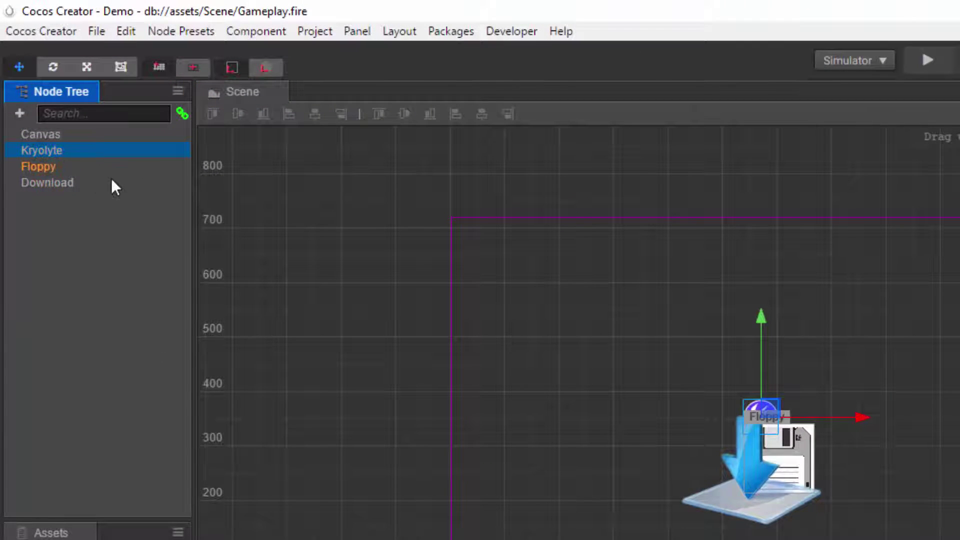
pyautogui.press('Delete')
pyautogui.click(44, 157)
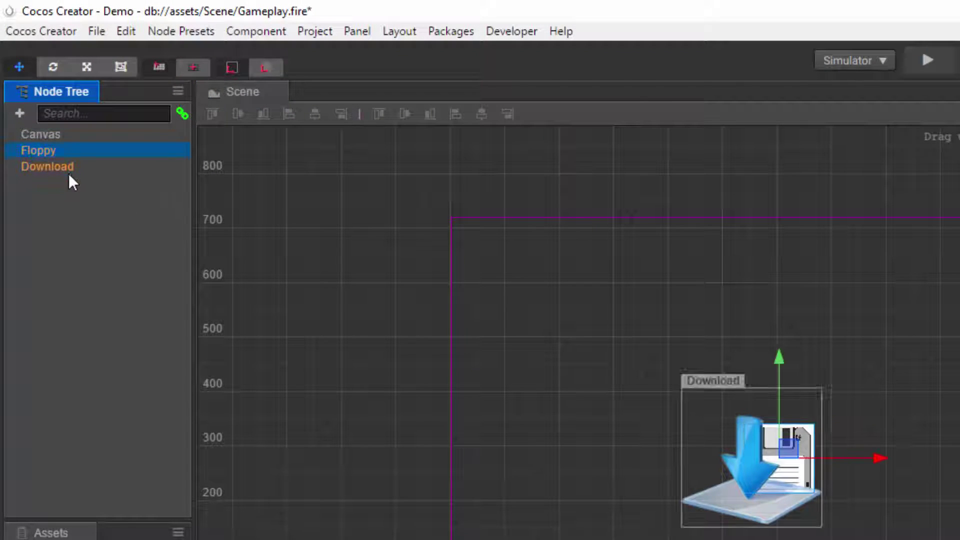
pyautogui.press('Delete')
pyautogui.click(66, 153)
pyautogui.press('Delete')
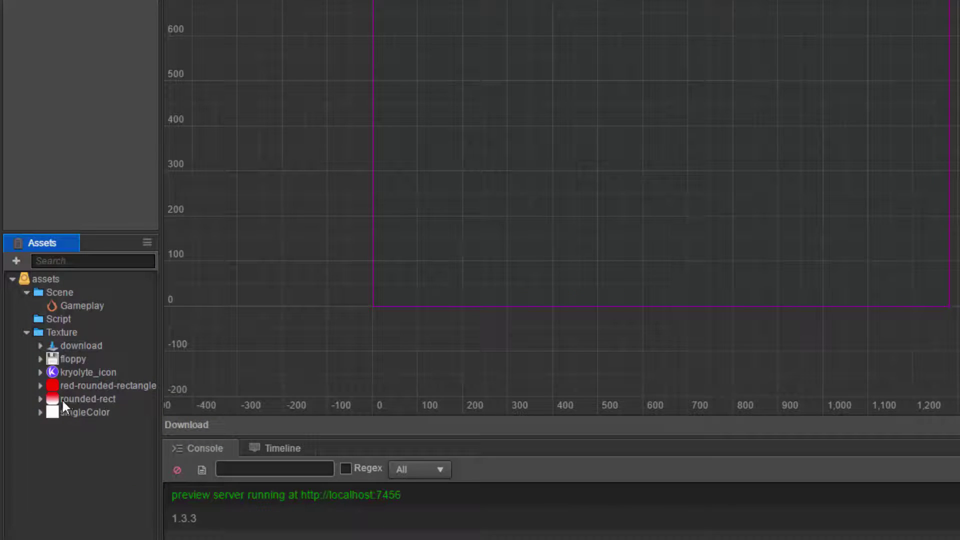
pyautogui.moveTo(61, 398); pyautogui.dragTo(552, 154)
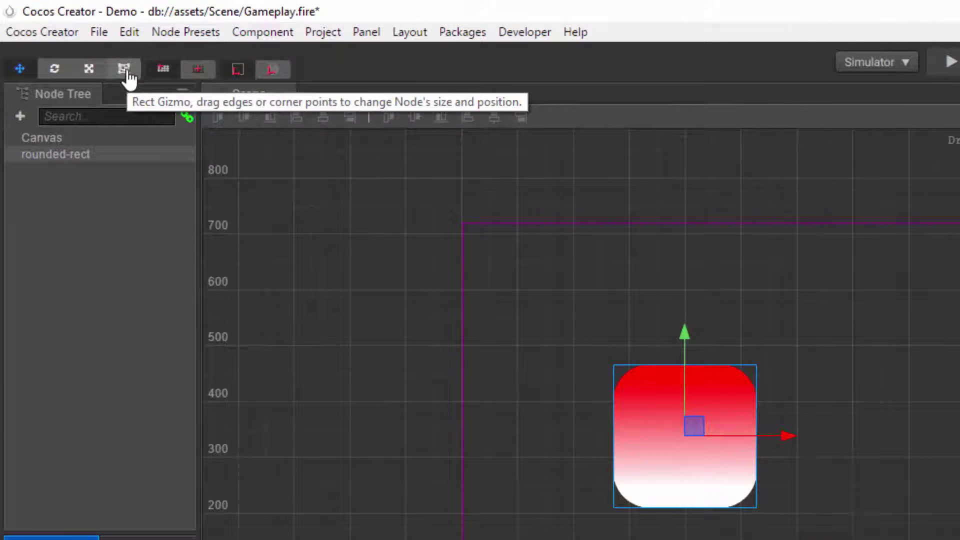
# With the Rect Gizmo, resize the rounded-rect sprite to 349×299 and move it up-left
pyautogui.click(125, 70)
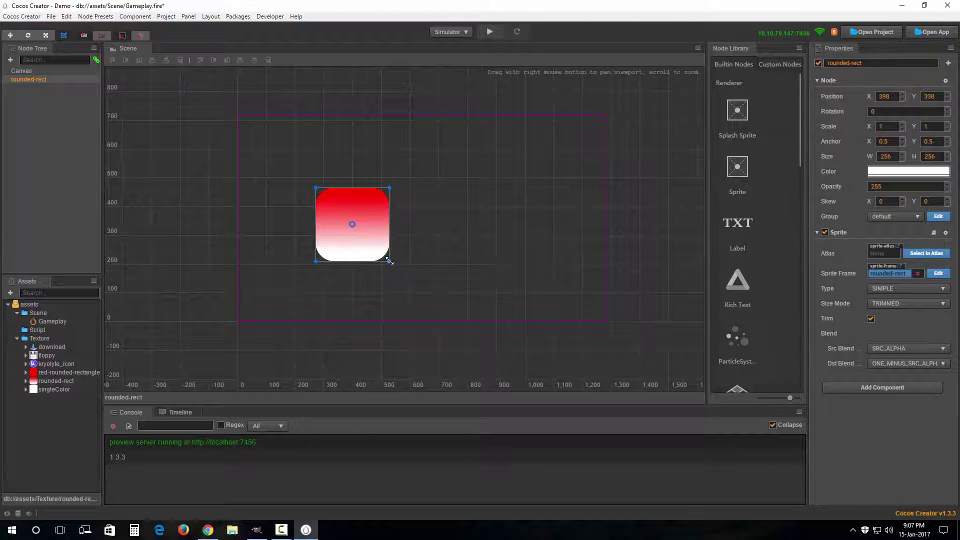
pyautogui.moveTo(391, 263); pyautogui.dragTo(548, 288)
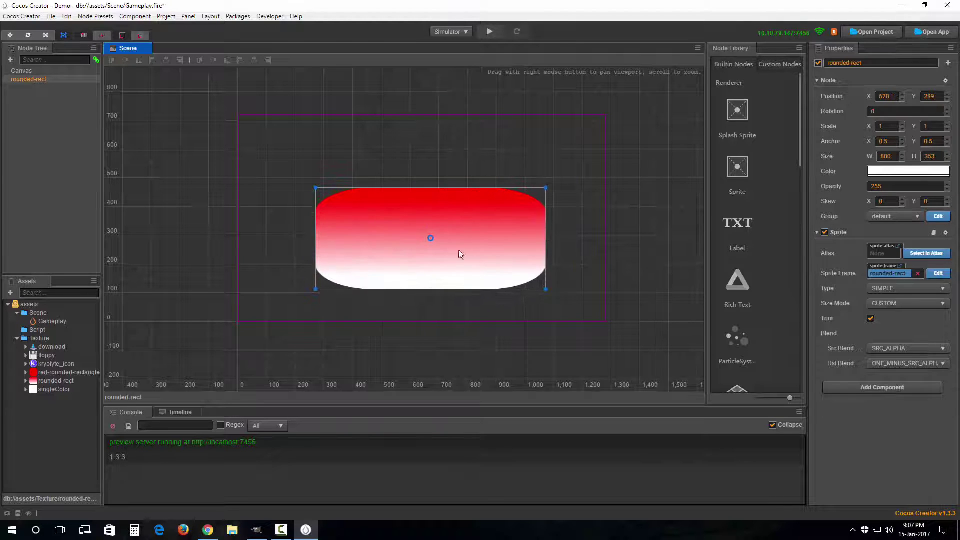
pyautogui.moveTo(458, 253); pyautogui.dragTo(407, 210)
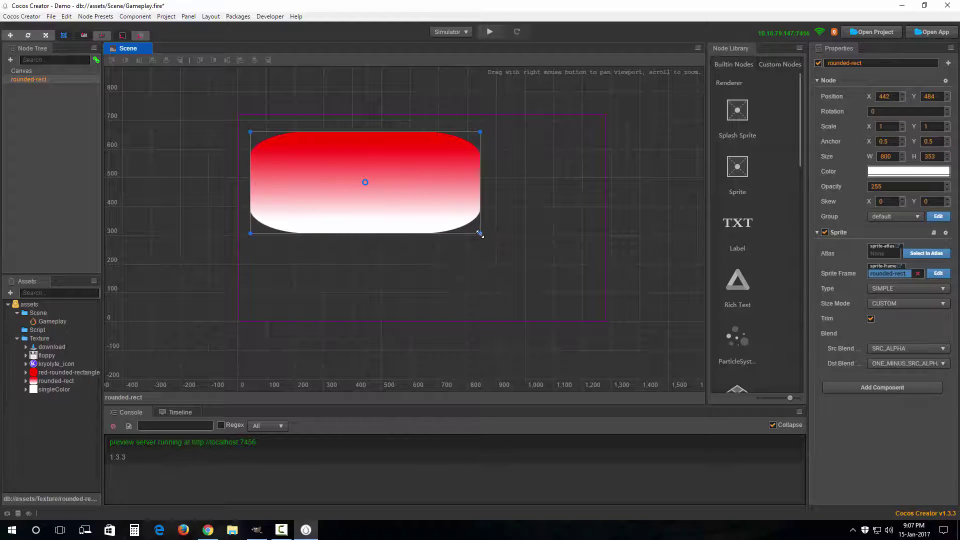
pyautogui.moveTo(480, 233); pyautogui.dragTo(444, 196)
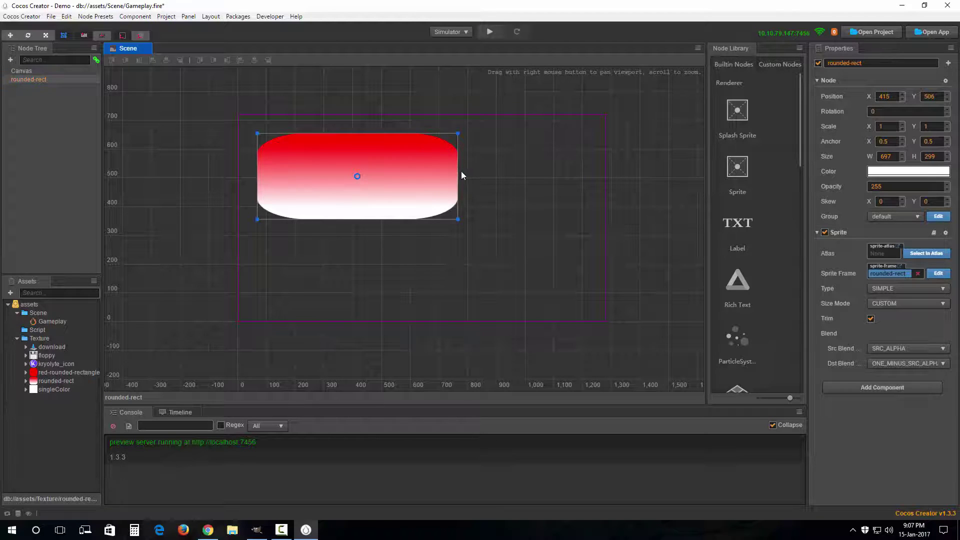
pyautogui.moveTo(459, 172); pyautogui.dragTo(357, 185)
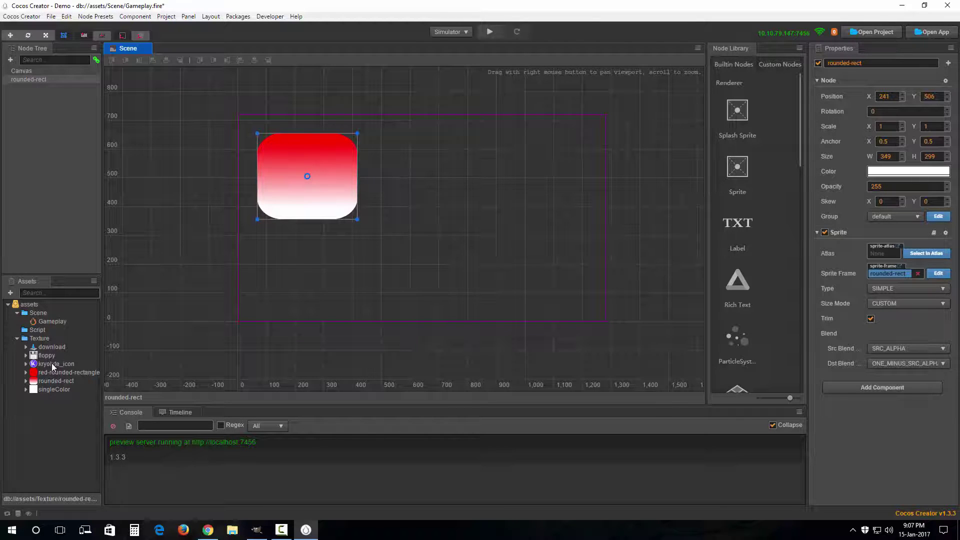
pyautogui.moveTo(52, 363); pyautogui.dragTo(370, 319)
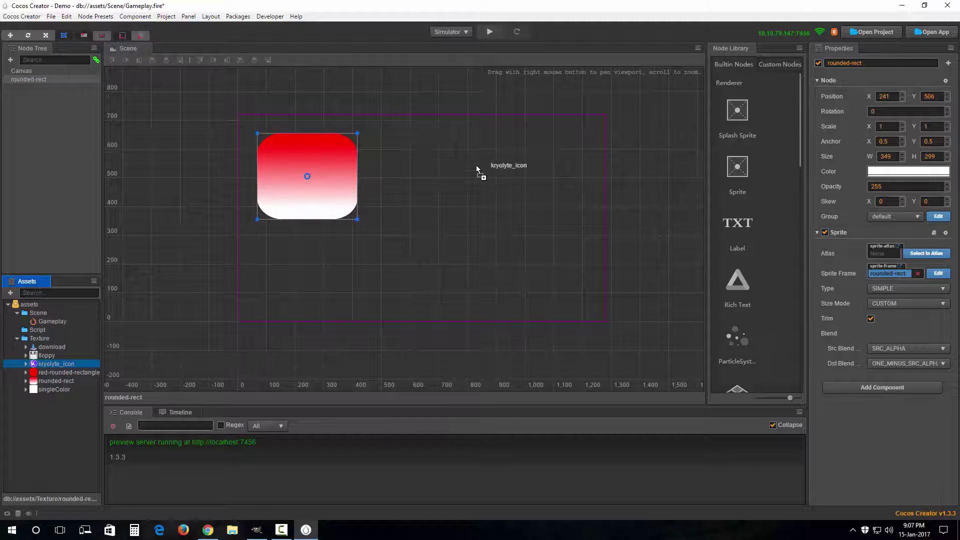
# Place a kryolyte_icon sprite at the canvas's upper right, then reselect the rounded-rect node
pyautogui.moveTo(476, 165); pyautogui.dragTo(569, 147)
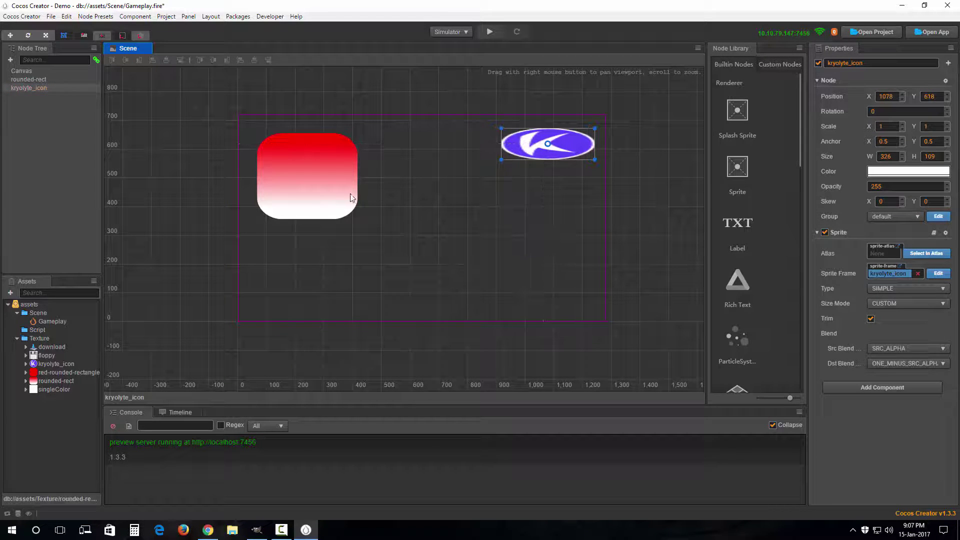
pyautogui.click(307, 166)
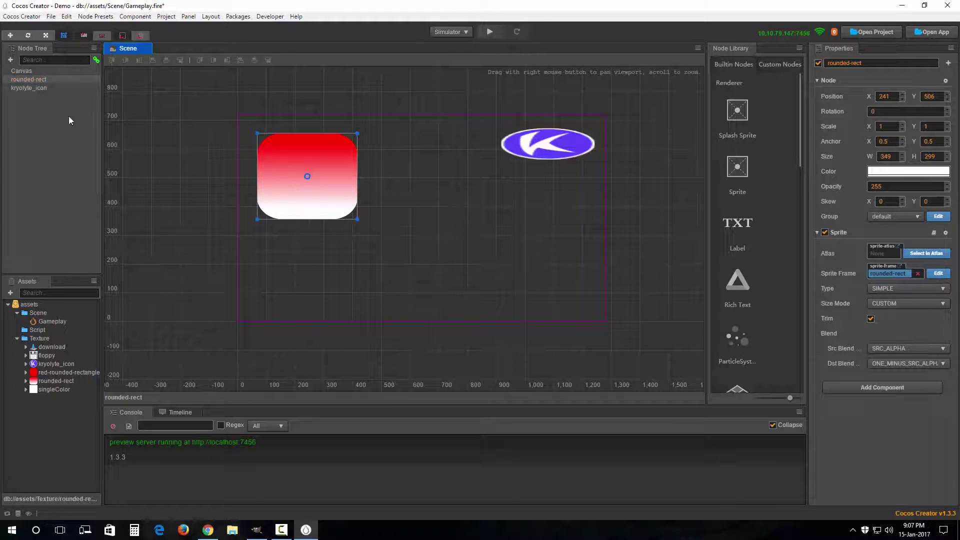
pyautogui.click(45, 79)
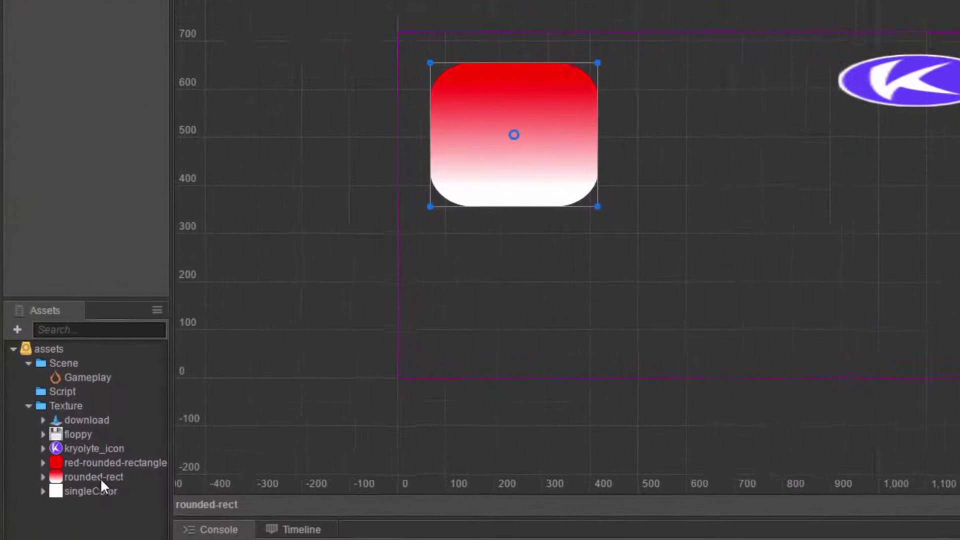
# Add a second 256×256 rounded-rect sprite and position it below-right of the first
pyautogui.moveTo(59, 381); pyautogui.dragTo(369, 324)
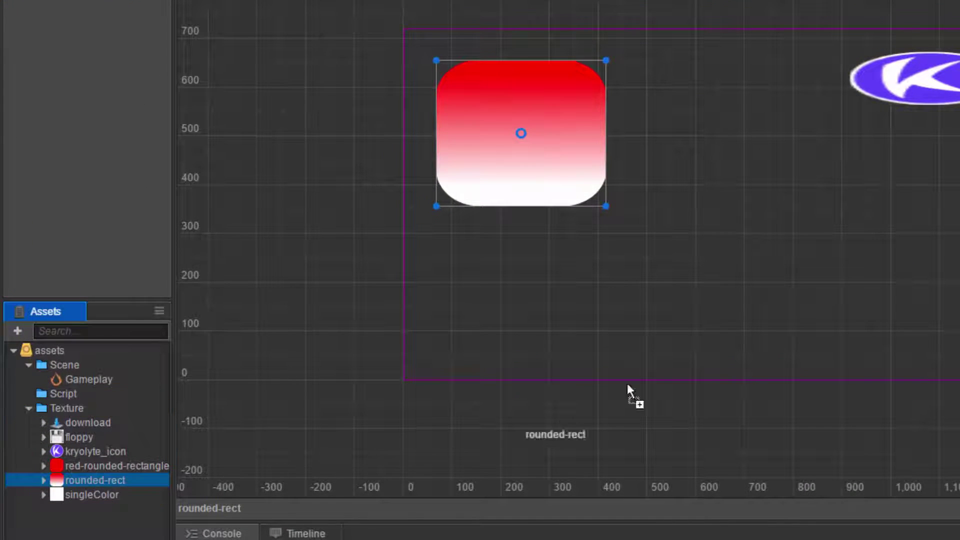
pyautogui.moveTo(626, 381); pyautogui.dragTo(743, 242)
pyautogui.moveTo(774, 281); pyautogui.dragTo(728, 304)
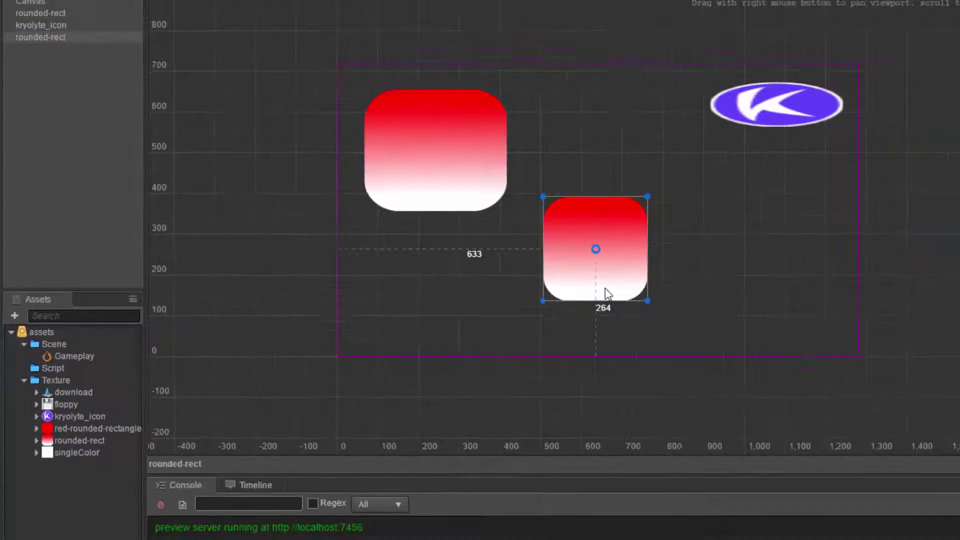
pyautogui.moveTo(608, 294); pyautogui.dragTo(602, 317)
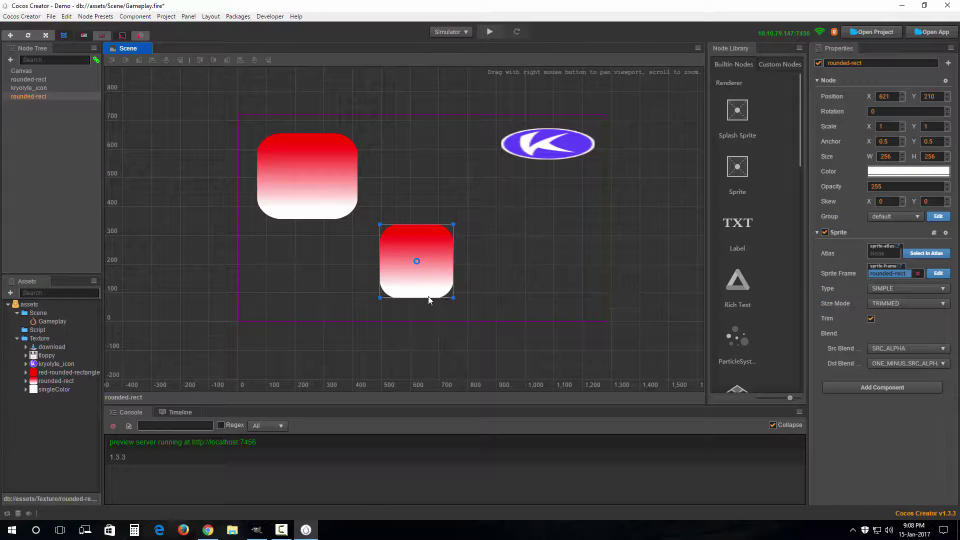
pyautogui.click(310, 192)
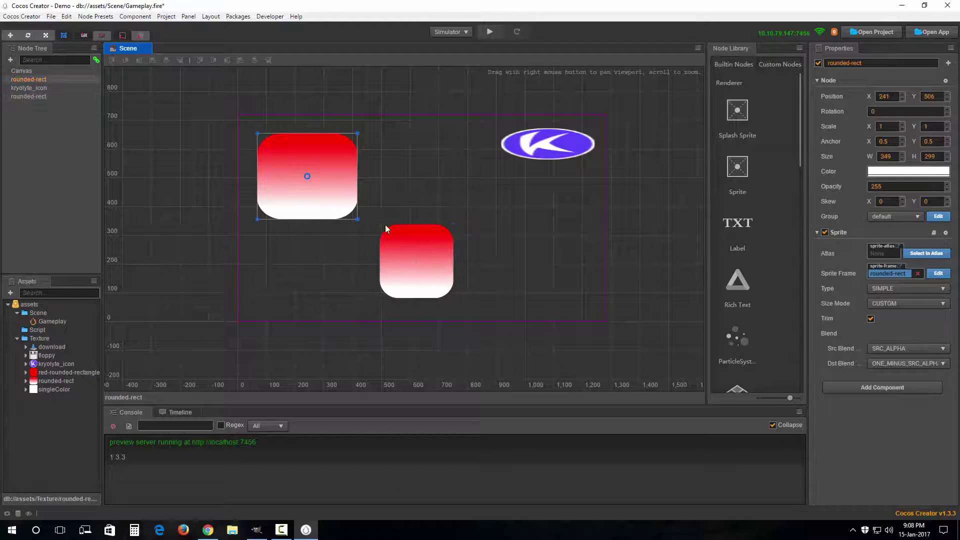
pyautogui.click(431, 273)
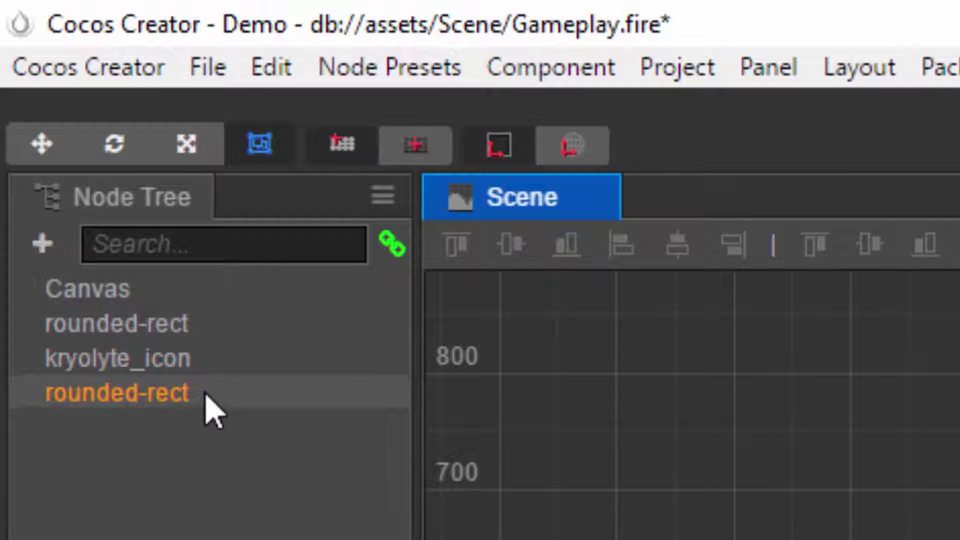
# In the Node Tree, rename the second rounded-rect node to 'rounded-rect-nine-sliced'
pyautogui.click(230, 392)
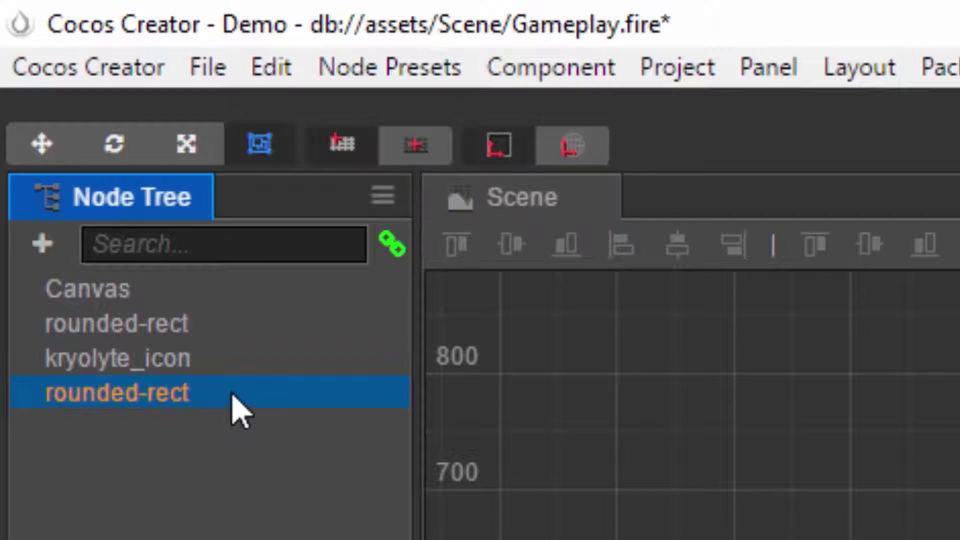
pyautogui.doubleClick(214, 394)
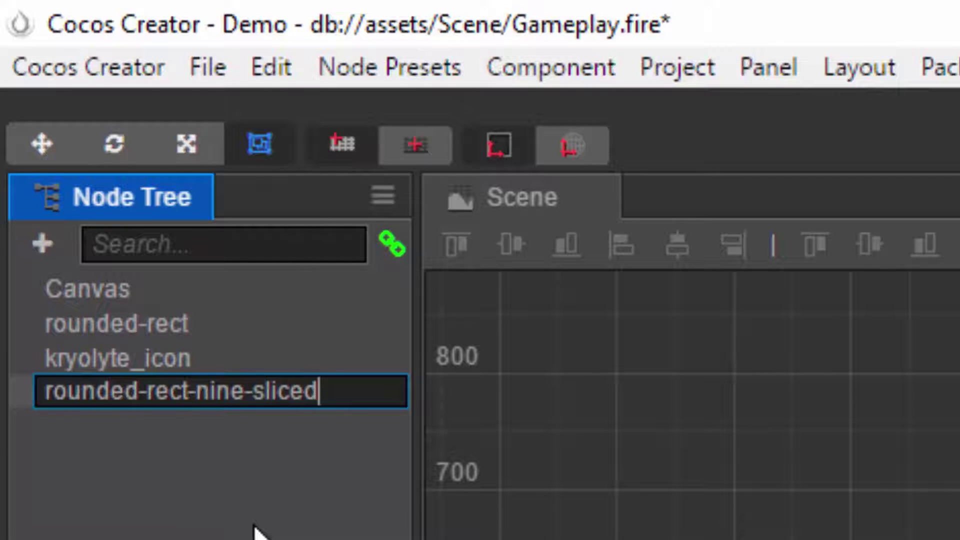
pyautogui.press('Return')
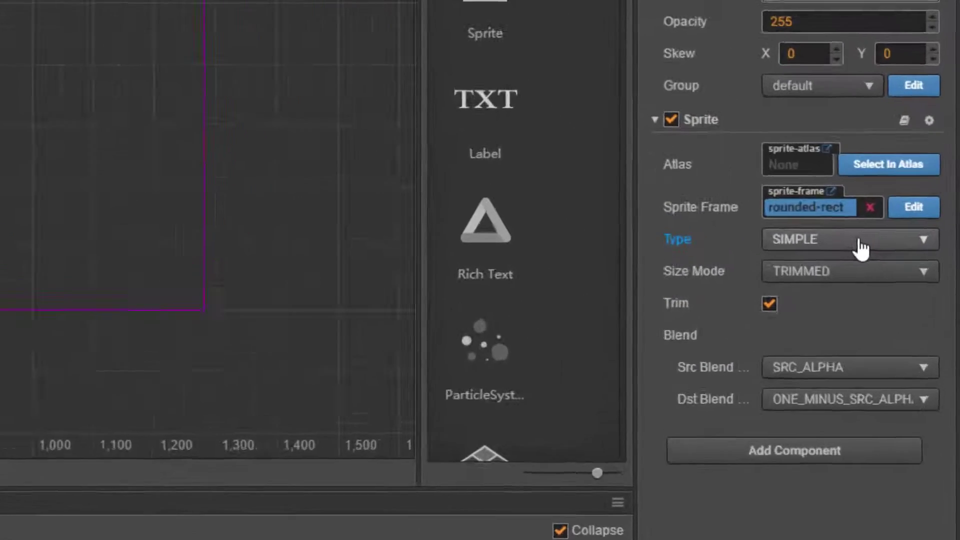
# Set rounded-rect-nine-sliced's sprite type to SLICED and stretch it larger
pyautogui.click(861, 241)
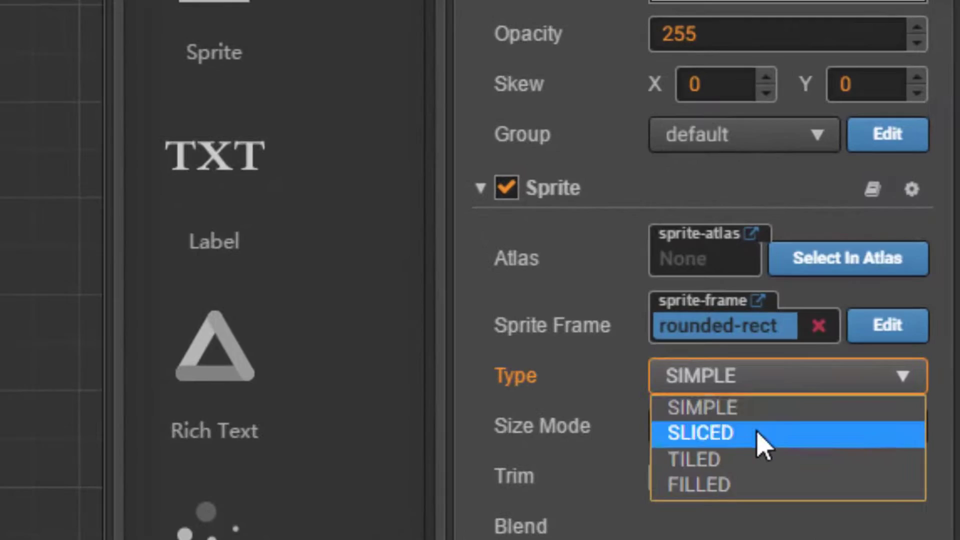
pyautogui.click(758, 434)
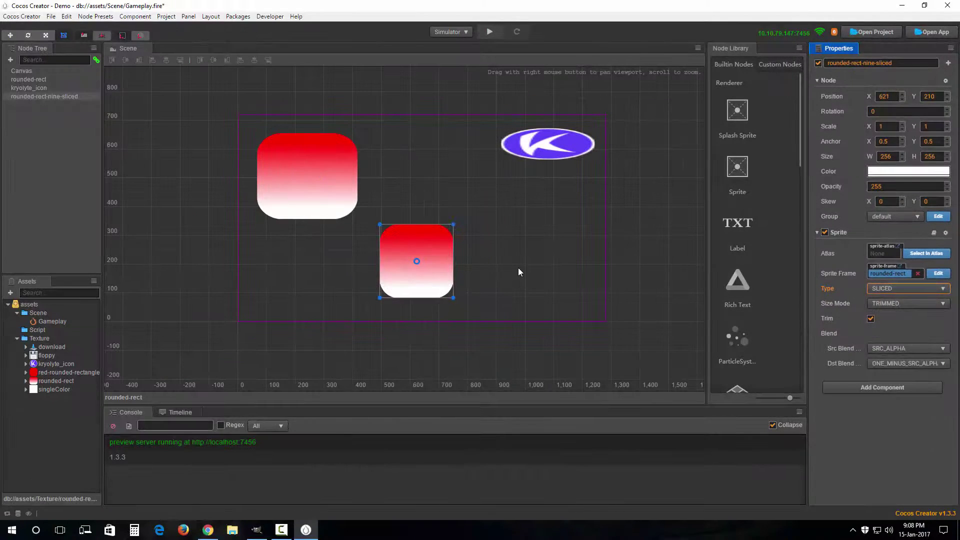
pyautogui.click(515, 269)
pyautogui.click(446, 285)
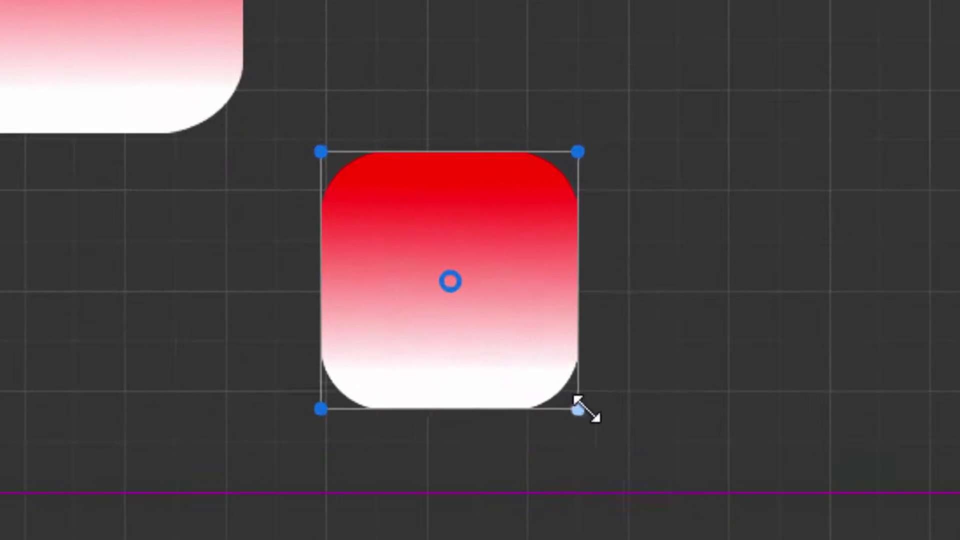
pyautogui.moveTo(459, 301); pyautogui.dragTo(553, 317)
pyautogui.moveTo(883, 459); pyautogui.dragTo(939, 445)
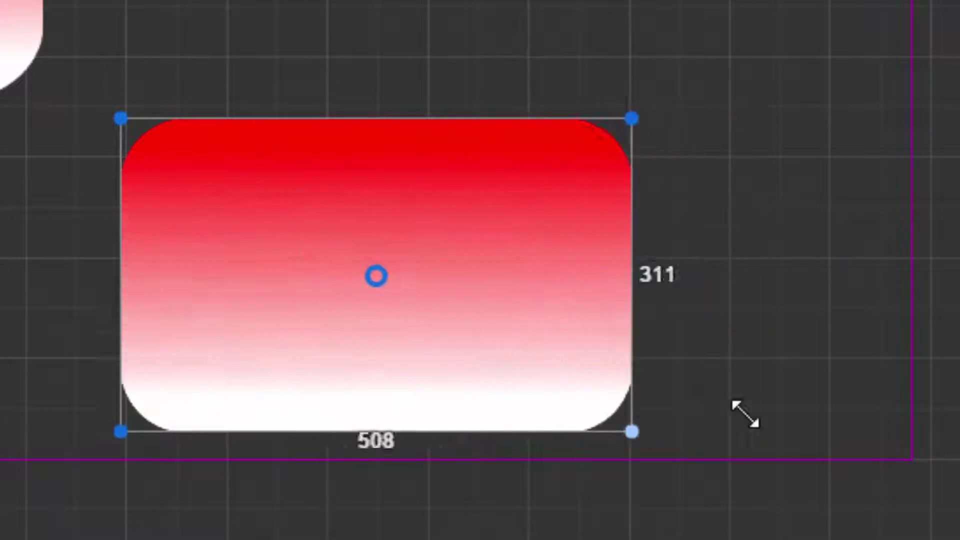
pyautogui.moveTo(745, 414); pyautogui.dragTo(771, 320)
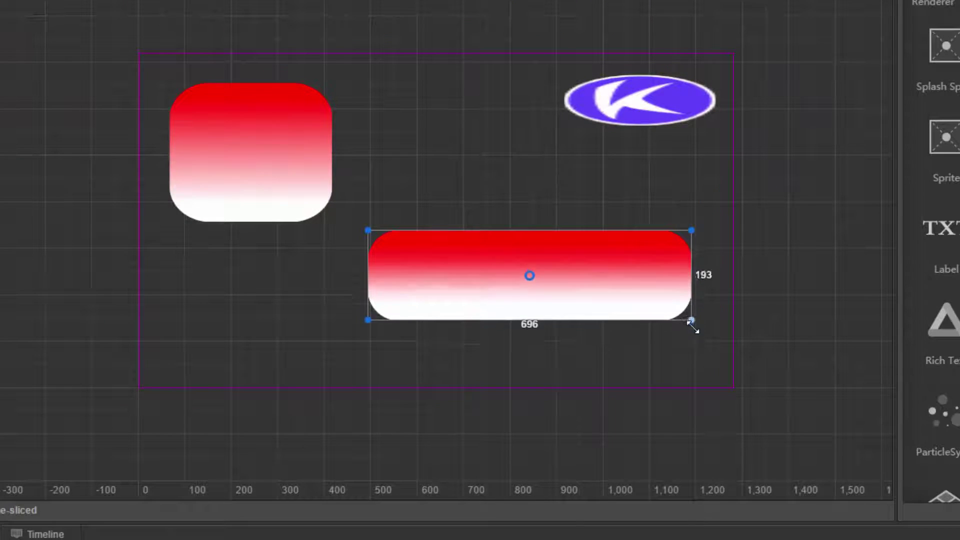
pyautogui.moveTo(692, 325)
pyautogui.mouseDown()
pyautogui.moveTo(690, 339)
pyautogui.moveTo(681, 317)
pyautogui.moveTo(700, 354)
pyautogui.moveTo(694, 331)
pyautogui.moveTo(701, 337)
pyautogui.mouseUp()
# Size the nine-sliced bar to about 850×285, then move the SIMPLE rectangle up-left
pyautogui.moveTo(622, 310); pyautogui.dragTo(486, 311)
pyautogui.moveTo(591, 344); pyautogui.dragTo(687, 363)
pyautogui.moveTo(579, 317); pyautogui.dragTo(608, 311)
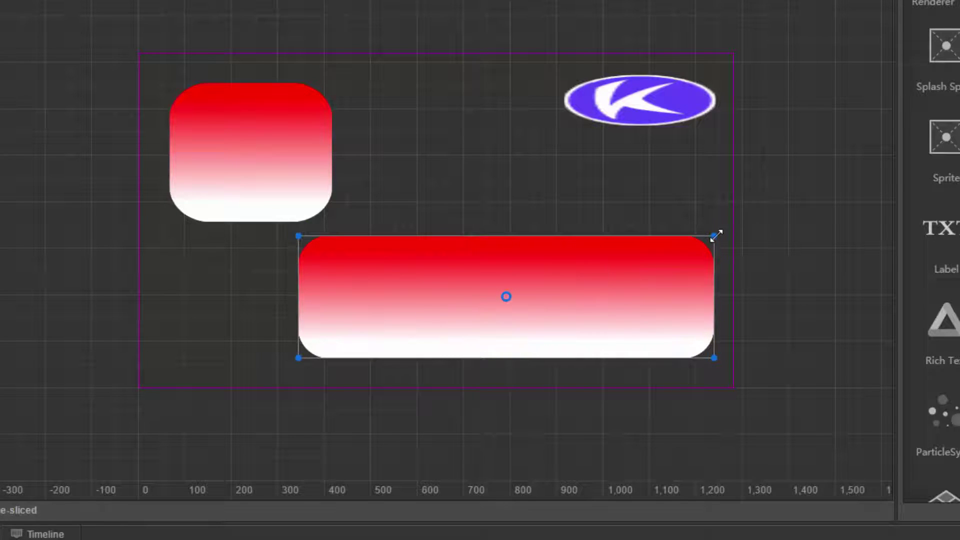
pyautogui.moveTo(709, 236)
pyautogui.mouseDown()
pyautogui.moveTo(637, 257)
pyautogui.moveTo(696, 228)
pyautogui.mouseUp()
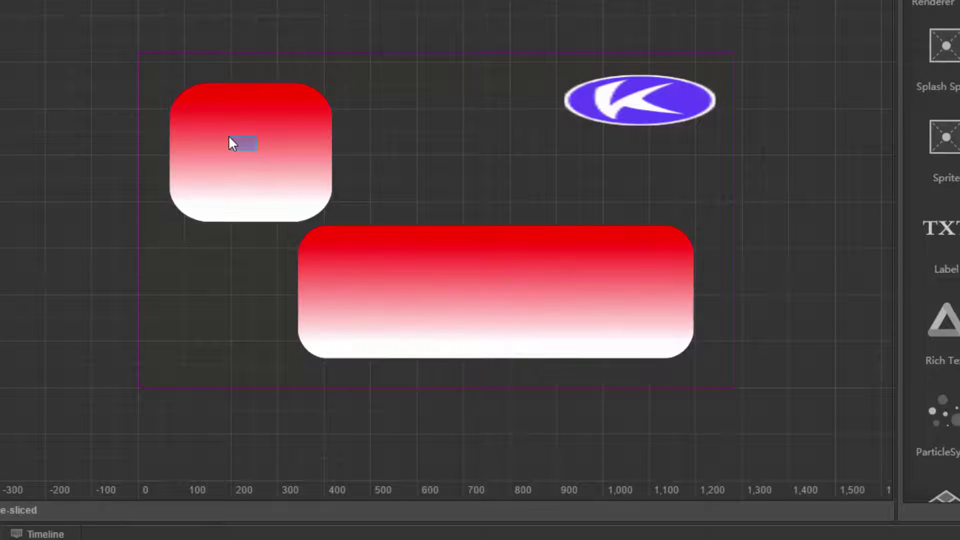
pyautogui.click(296, 167)
pyautogui.moveTo(296, 167); pyautogui.dragTo(269, 144)
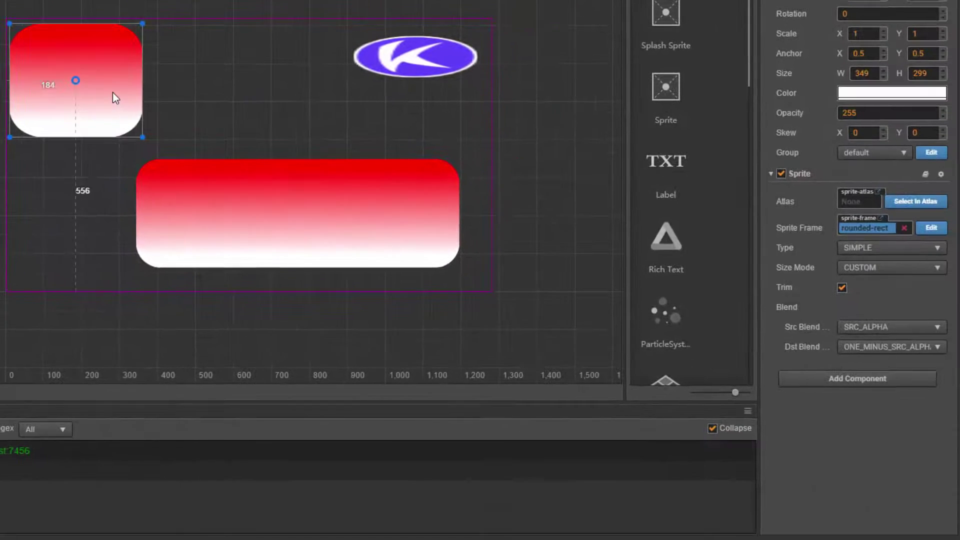
# Stretch the SIMPLE rounded-rect to about 786×299, then compare it with the SLICED rect
pyautogui.moveTo(115, 97); pyautogui.dragTo(120, 101)
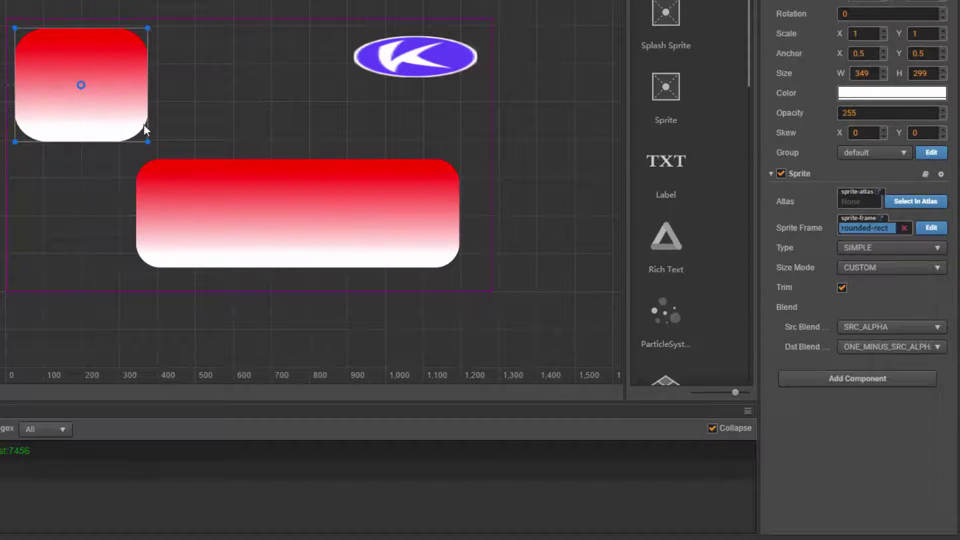
pyautogui.moveTo(148, 142); pyautogui.dragTo(314, 142)
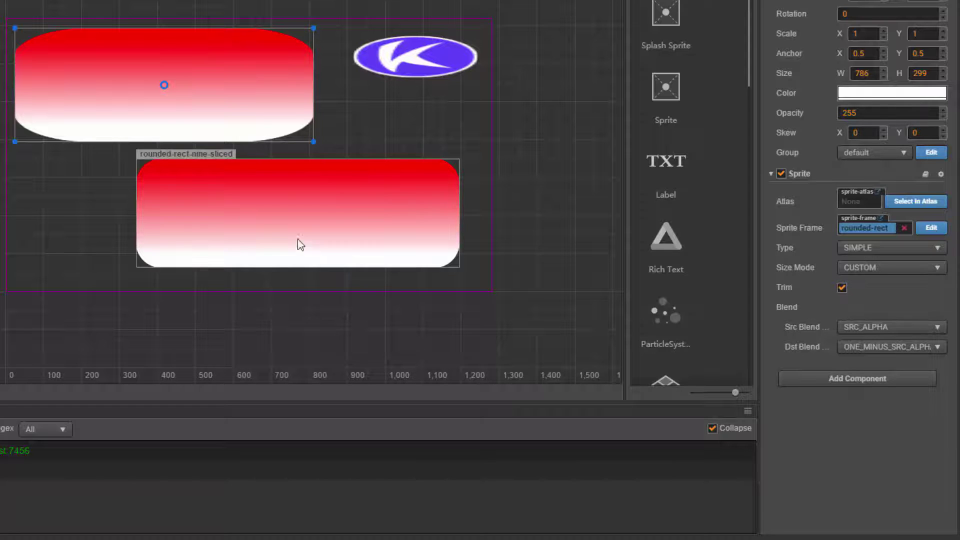
pyautogui.click(263, 207)
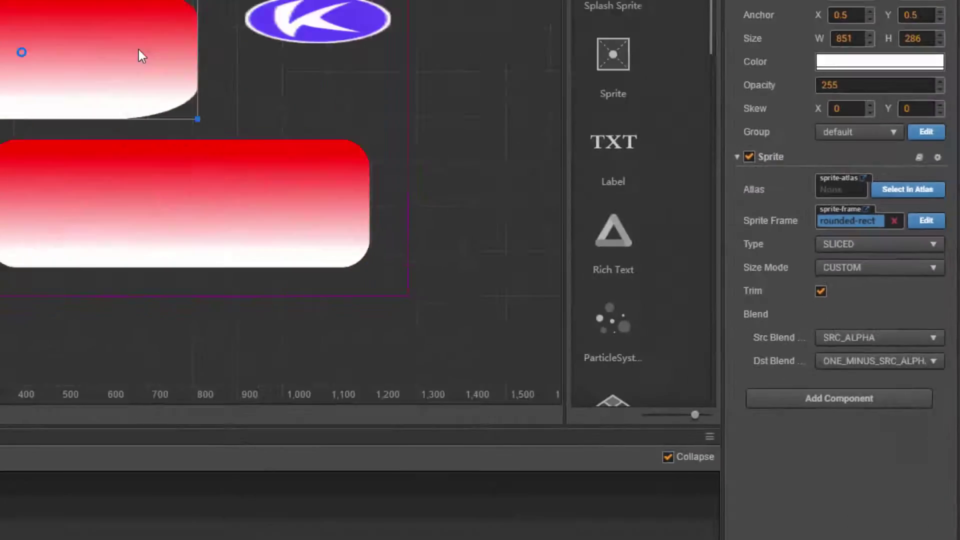
pyautogui.click(265, 84)
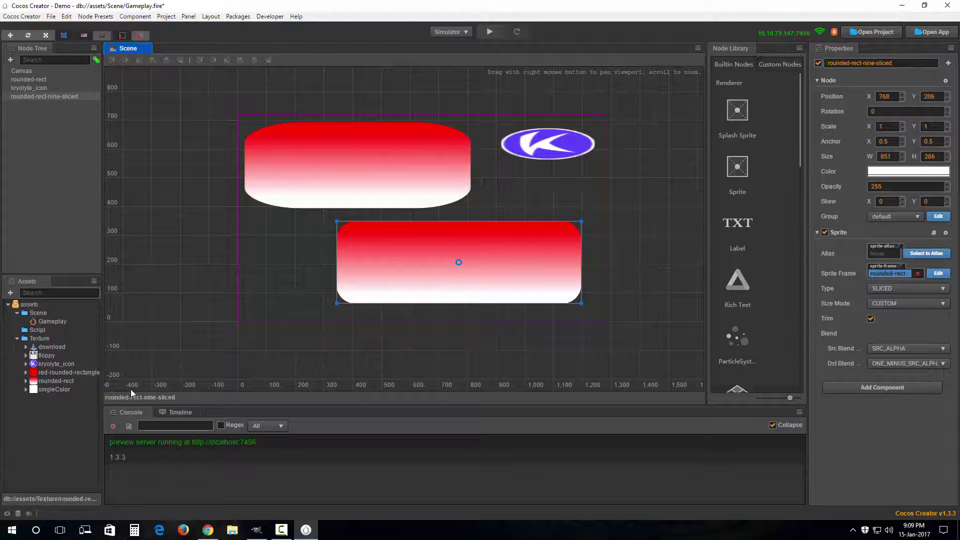
# Open the rounded-rect sprite frame in the Sprite Editor to view its 65-pixel nine-slice borders
pyautogui.moveTo(102, 385); pyautogui.dragTo(125, 383)
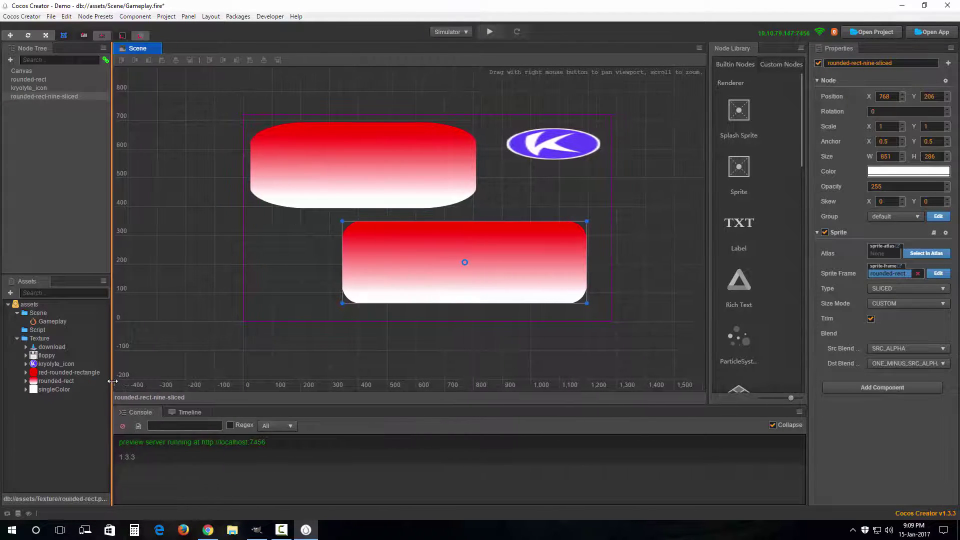
pyautogui.click(27, 382)
pyautogui.click(26, 381)
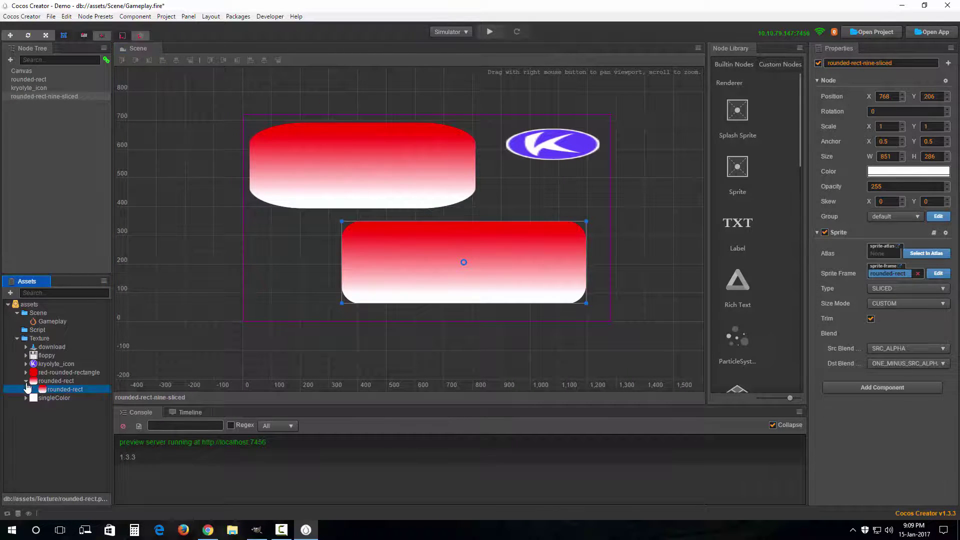
pyautogui.press('Up')
pyautogui.click(65, 389)
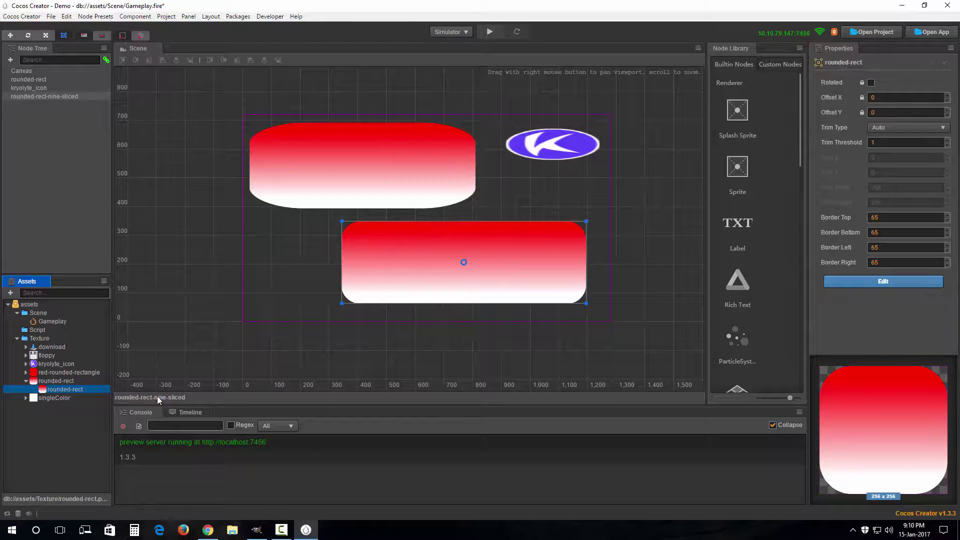
pyautogui.click(883, 281)
pyautogui.moveTo(463, 61); pyautogui.dragTo(604, 52)
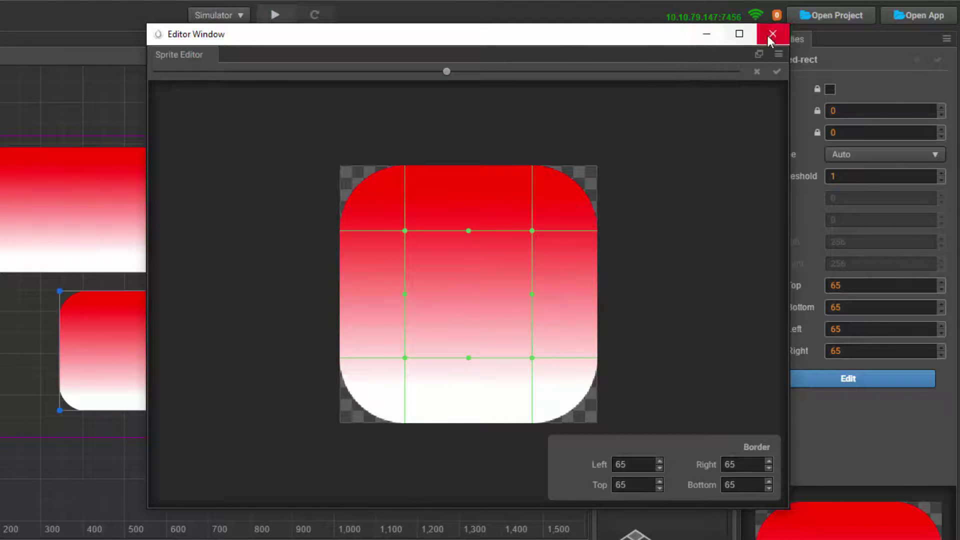
pyautogui.moveTo(556, 43); pyautogui.dragTo(450, 85)
# Close the Sprite Editor, resize the nine-sliced rect to about 668×284, make it shorter, and move it
pyautogui.click(669, 83)
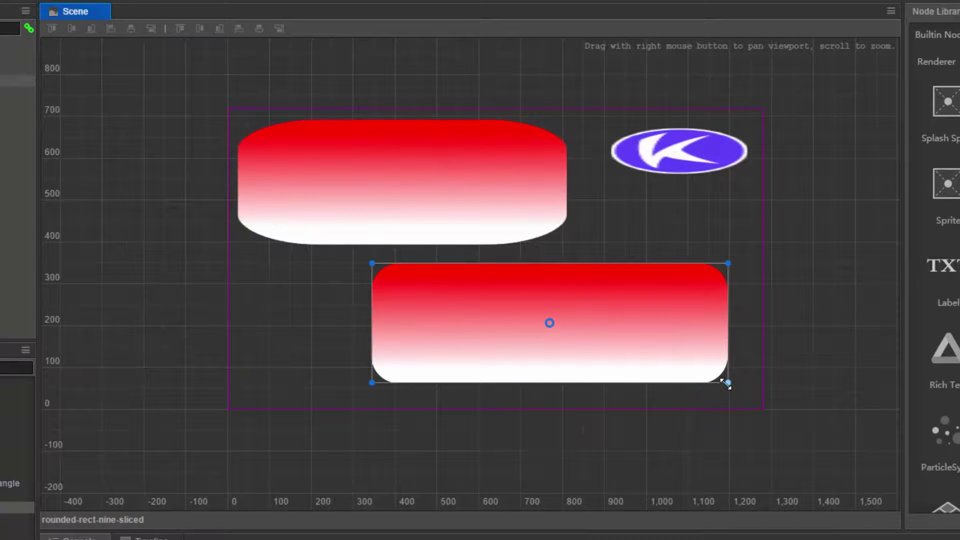
pyautogui.moveTo(727, 383); pyautogui.dragTo(756, 406)
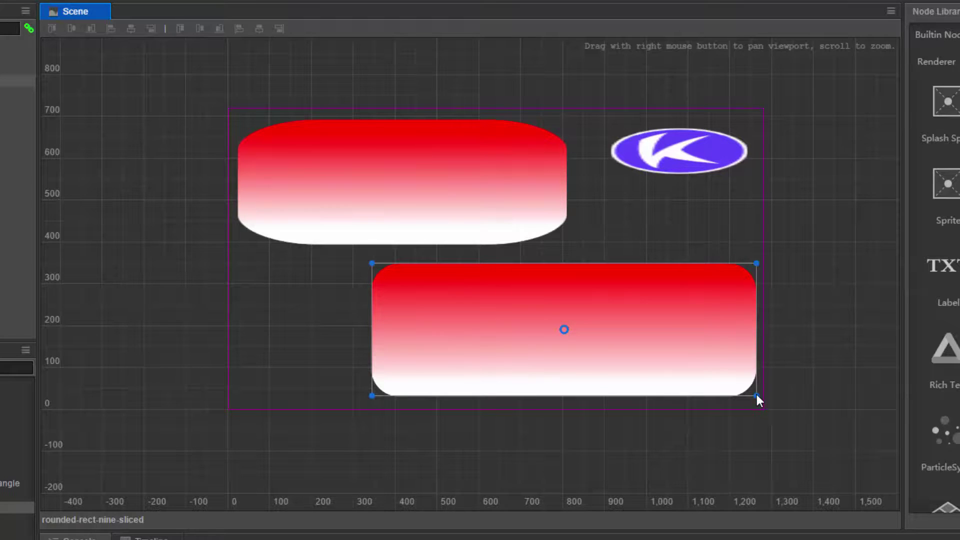
pyautogui.moveTo(756, 396); pyautogui.dragTo(749, 361)
pyautogui.moveTo(689, 318); pyautogui.dragTo(579, 328)
# Resize the nine-sliced rect through widths 1014, 898×273 and 738×242, then shift it right
pyautogui.moveTo(692, 318)
pyautogui.mouseDown()
pyautogui.moveTo(583, 326)
pyautogui.moveTo(679, 330)
pyautogui.mouseUp()
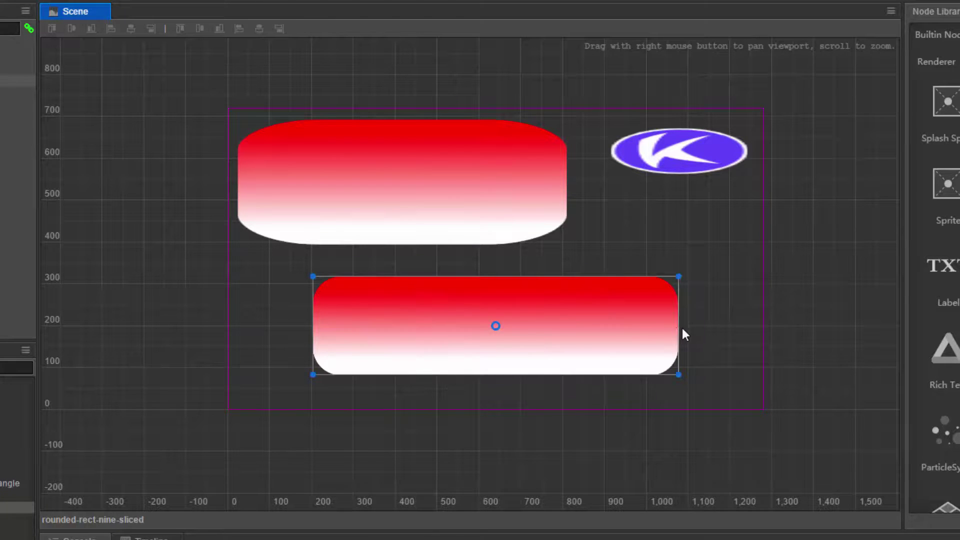
pyautogui.moveTo(677, 326); pyautogui.dragTo(696, 350)
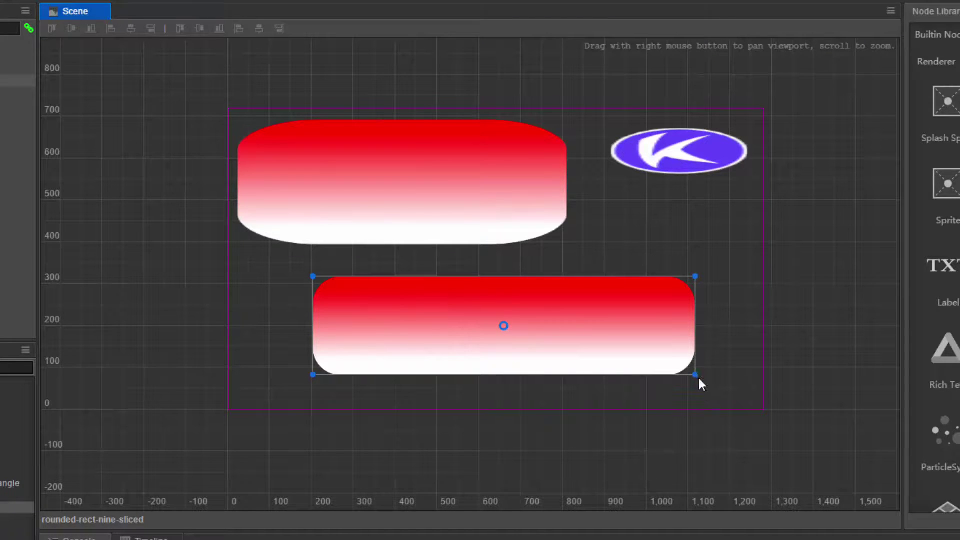
pyautogui.moveTo(695, 374)
pyautogui.mouseDown()
pyautogui.moveTo(712, 393)
pyautogui.moveTo(568, 352)
pyautogui.moveTo(699, 390)
pyautogui.mouseUp()
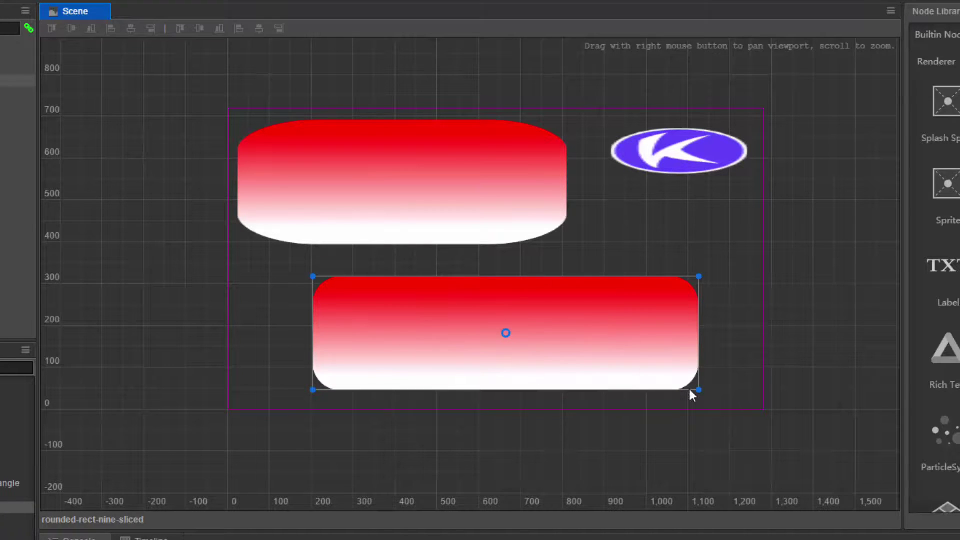
pyautogui.moveTo(702, 390)
pyautogui.mouseDown()
pyautogui.moveTo(620, 366)
pyautogui.moveTo(743, 376)
pyautogui.moveTo(633, 380)
pyautogui.moveTo(710, 356)
pyautogui.moveTo(675, 378)
pyautogui.moveTo(715, 383)
pyautogui.mouseUp()
pyautogui.moveTo(583, 333)
pyautogui.mouseDown()
pyautogui.moveTo(626, 325)
pyautogui.moveTo(605, 325)
pyautogui.moveTo(599, 338)
pyautogui.mouseUp()
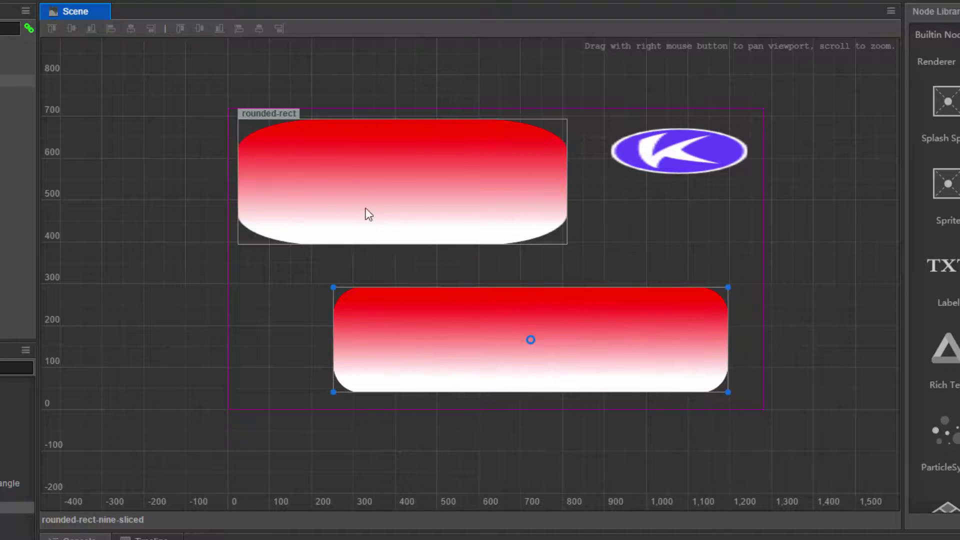
# Shrink the lower nine-sliced rect to about 140×141 so it becomes a near-circle
pyautogui.click(473, 205)
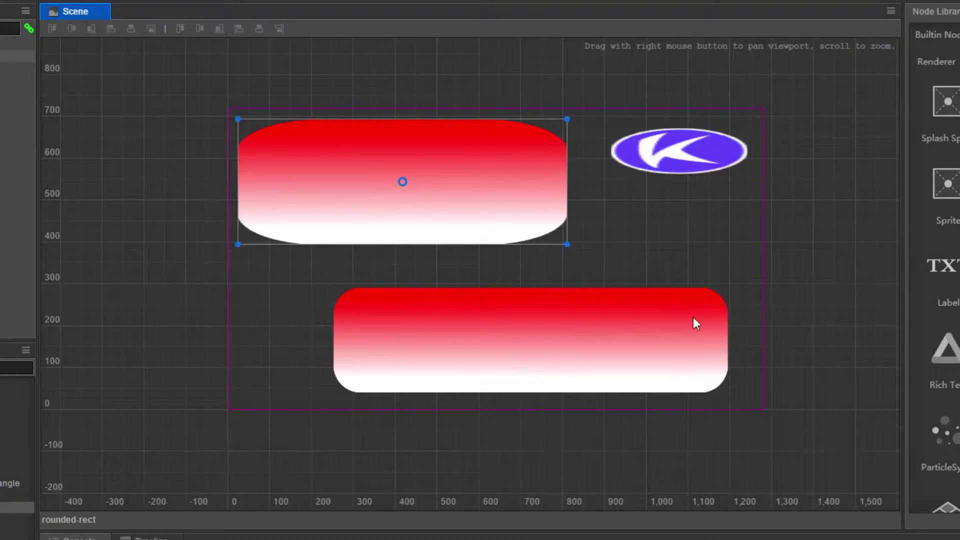
pyautogui.click(535, 350)
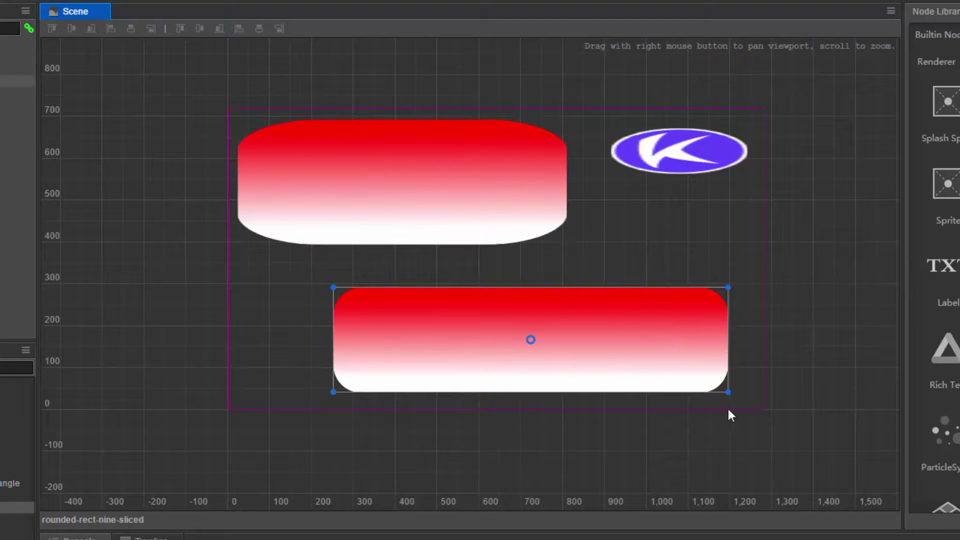
pyautogui.moveTo(728, 392); pyautogui.dragTo(391, 348)
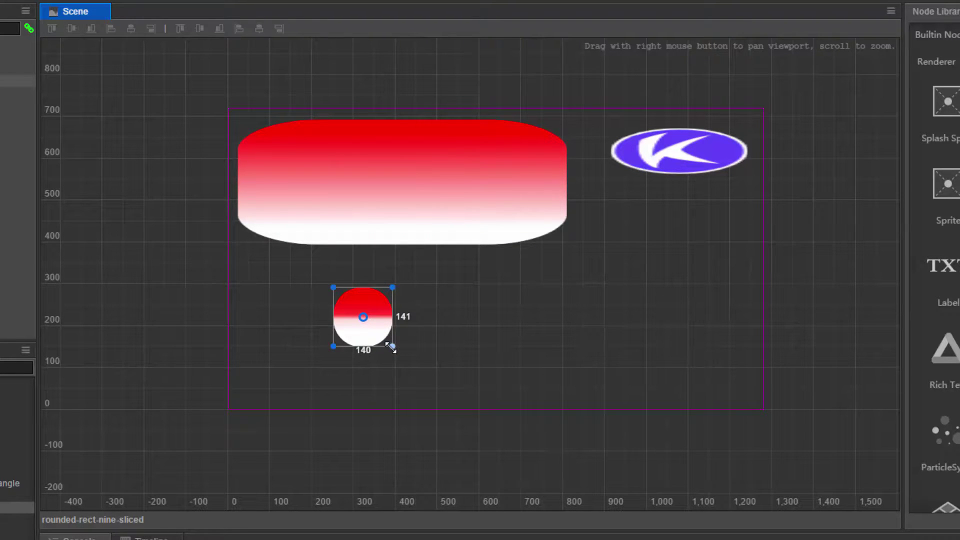
# Stretch the nine-sliced rect back to a ~780 px bar, shift it left, and clear the Console
pyautogui.moveTo(392, 349); pyautogui.dragTo(726, 395)
pyautogui.moveTo(618, 361); pyautogui.dragTo(602, 350)
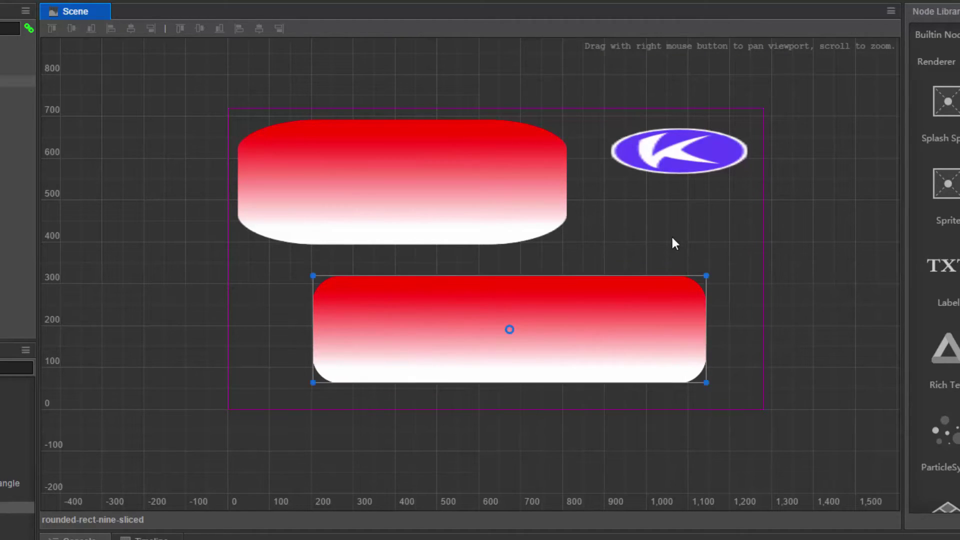
pyautogui.click(752, 296)
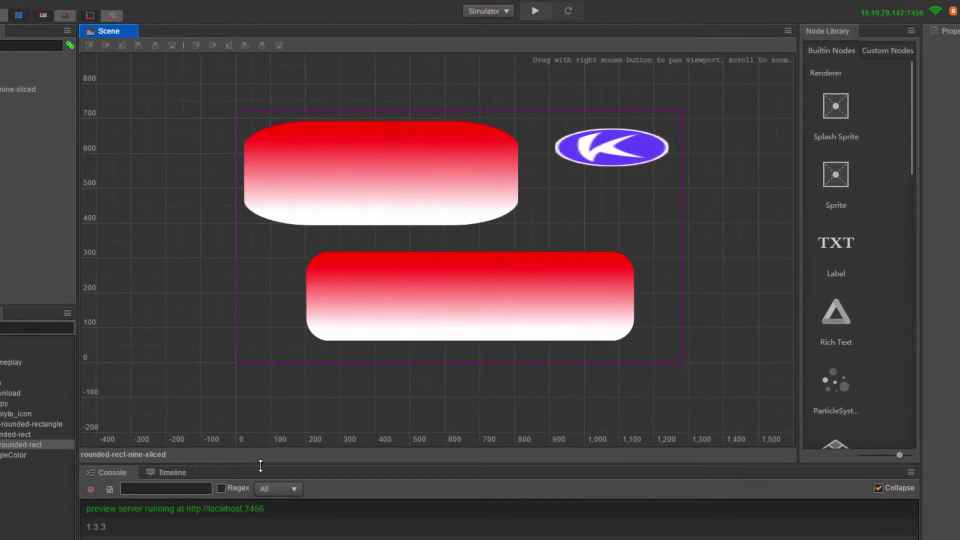
pyautogui.click(90, 489)
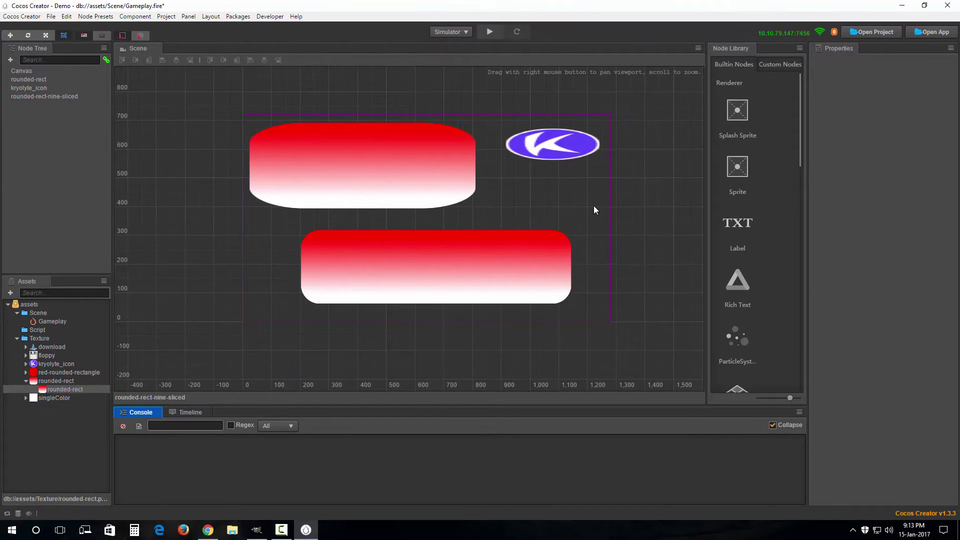
pyautogui.moveTo(539, 175); pyautogui.dragTo(517, 206, button='right')
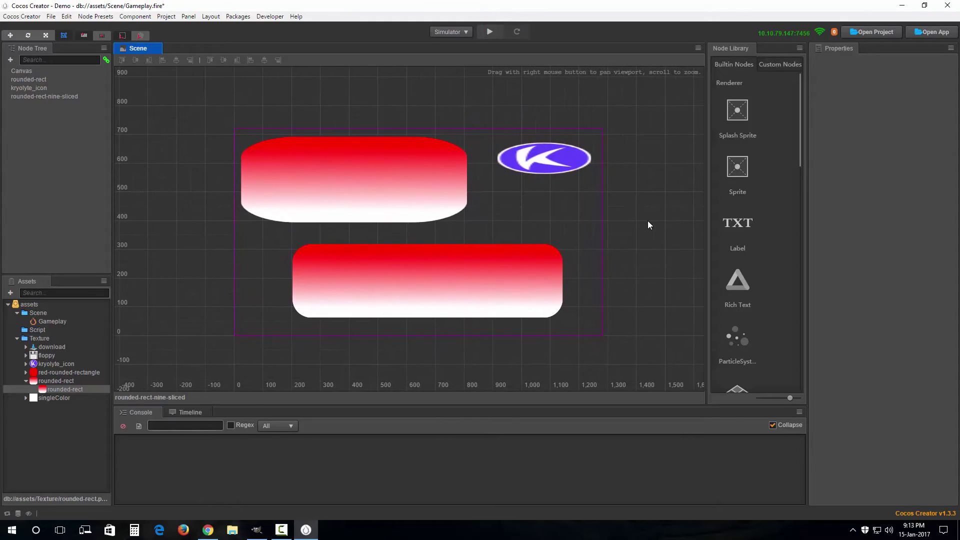